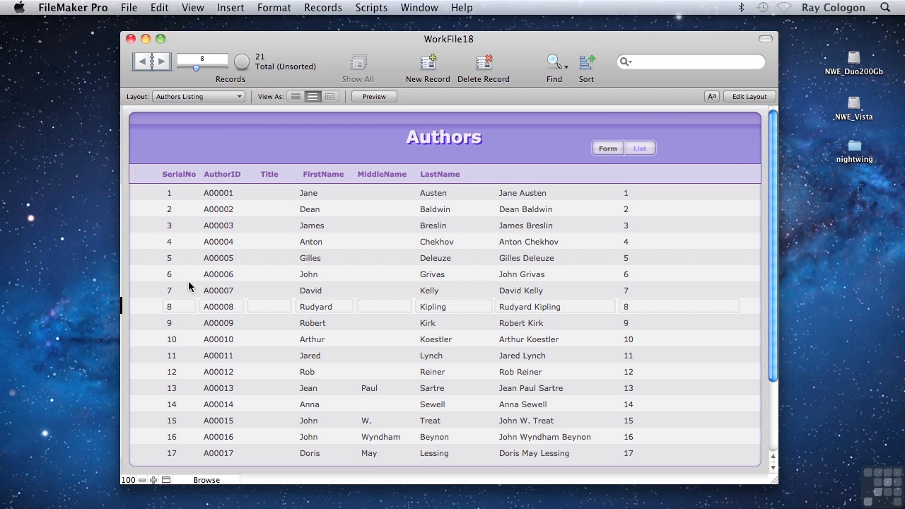
View the relationships graph of WorkFile18 and close it without making changes
key("super+shift+d")
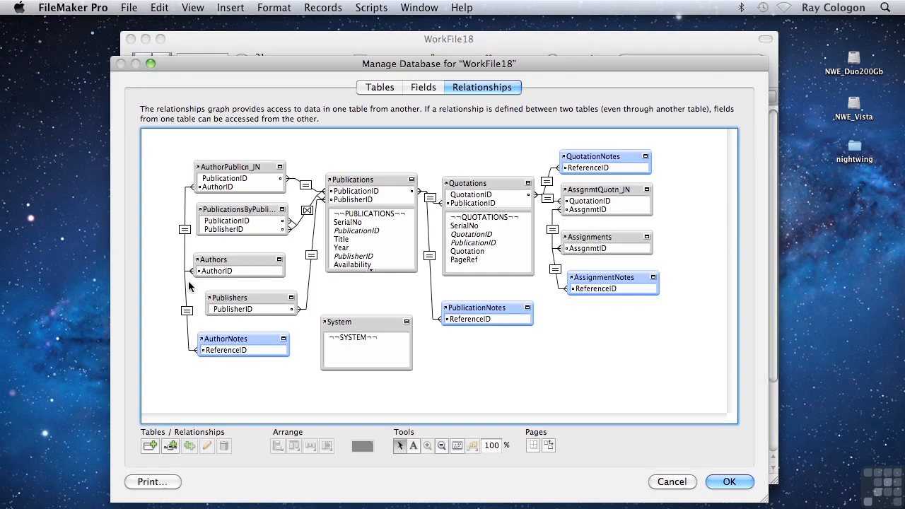
mouse_move(526, 312)
left_click(675, 485)
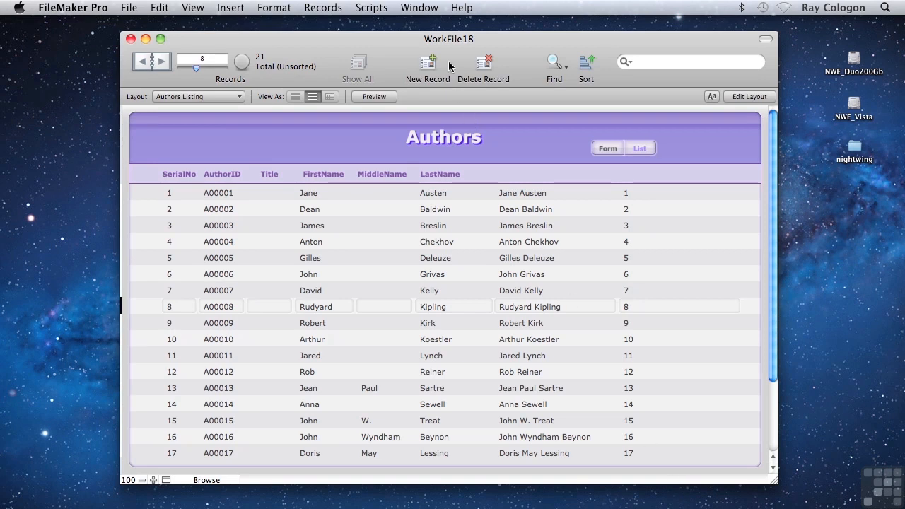
Switch to the GraphMess file and open its relationships graph
left_click(426, 10)
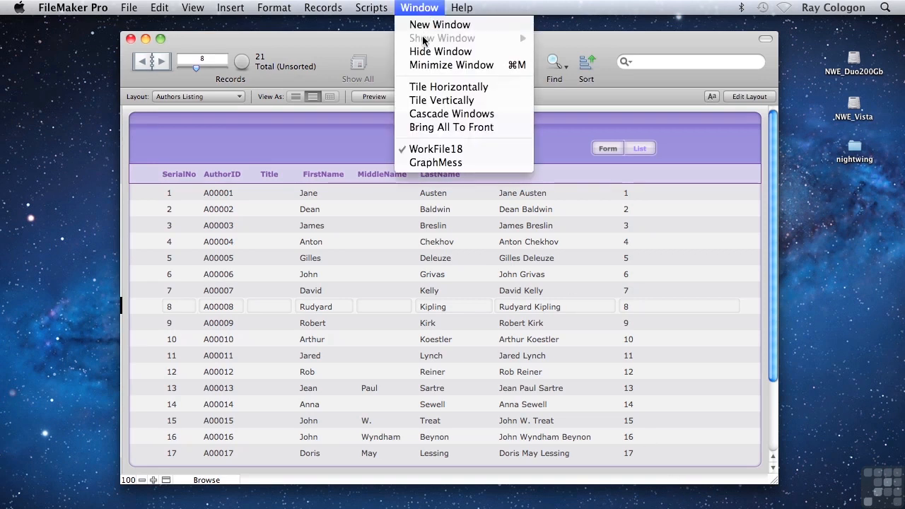
left_click(445, 163)
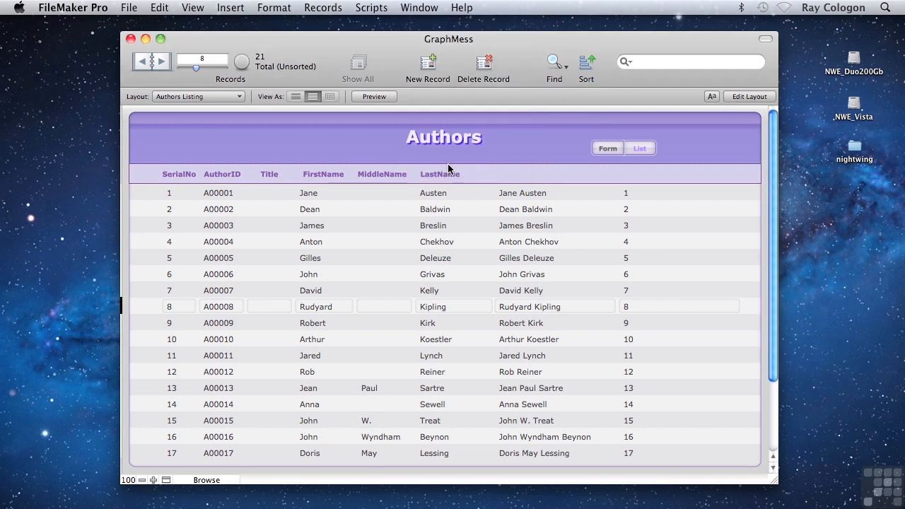
key("super+shift+d")
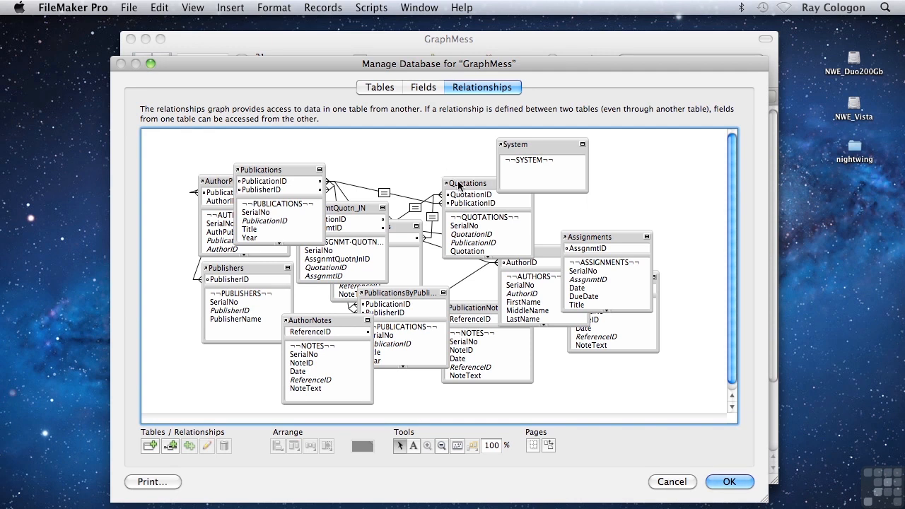
Select every table occurrence that shares AuthorNotes' source table, view its source table details, and clear the selection
left_click(458, 185)
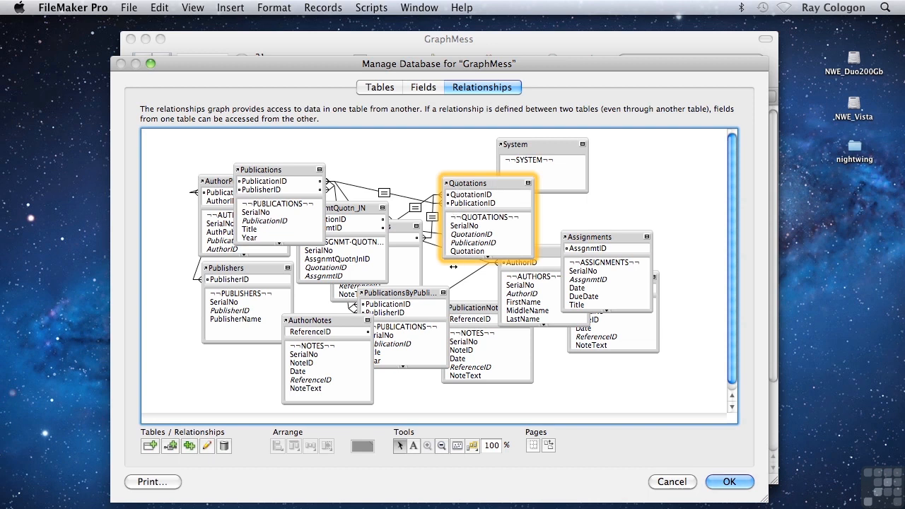
left_click(473, 445)
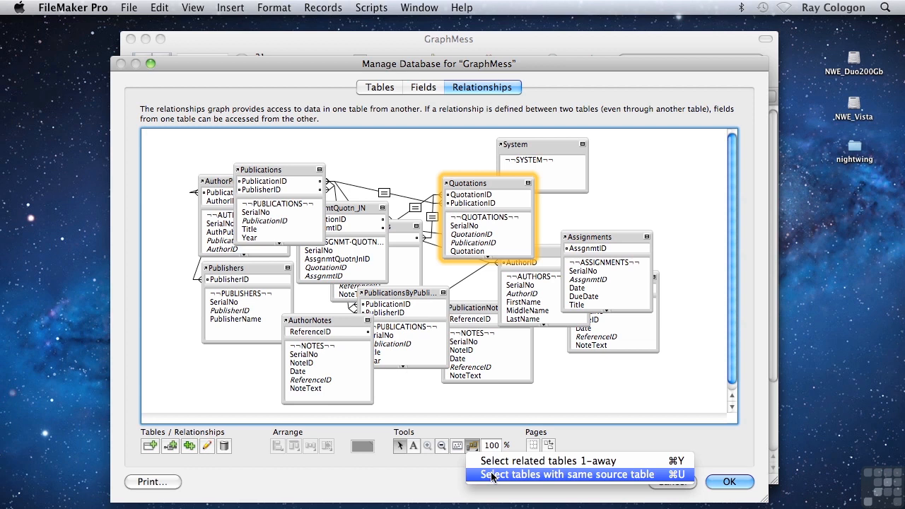
left_click(333, 322)
left_click(332, 322)
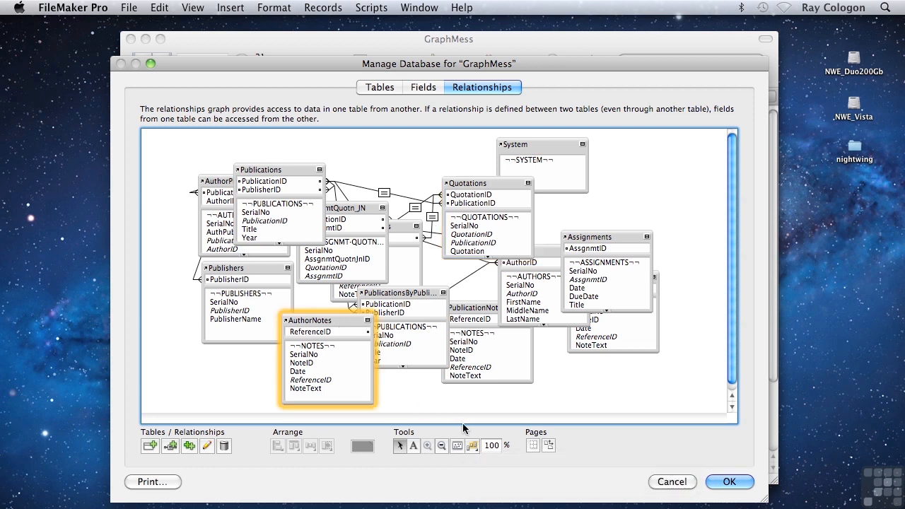
left_click(472, 445)
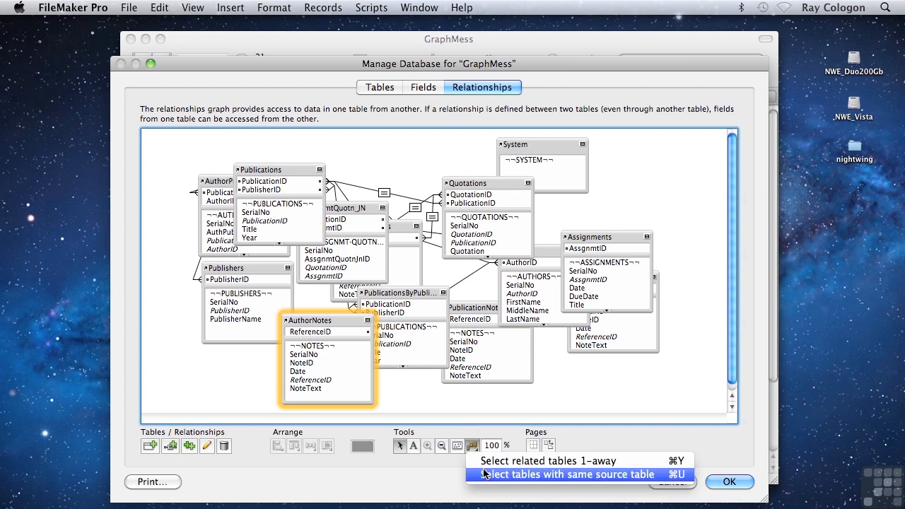
left_click(485, 474)
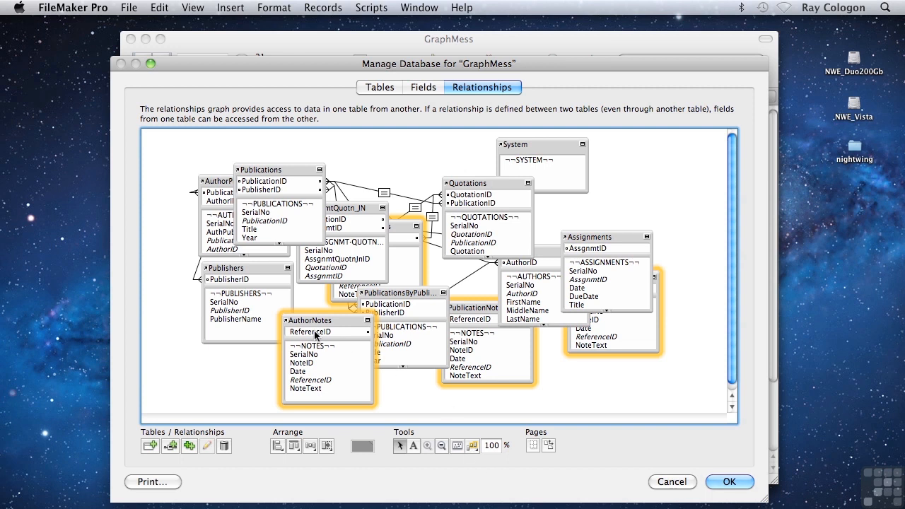
mouse_move(286, 324)
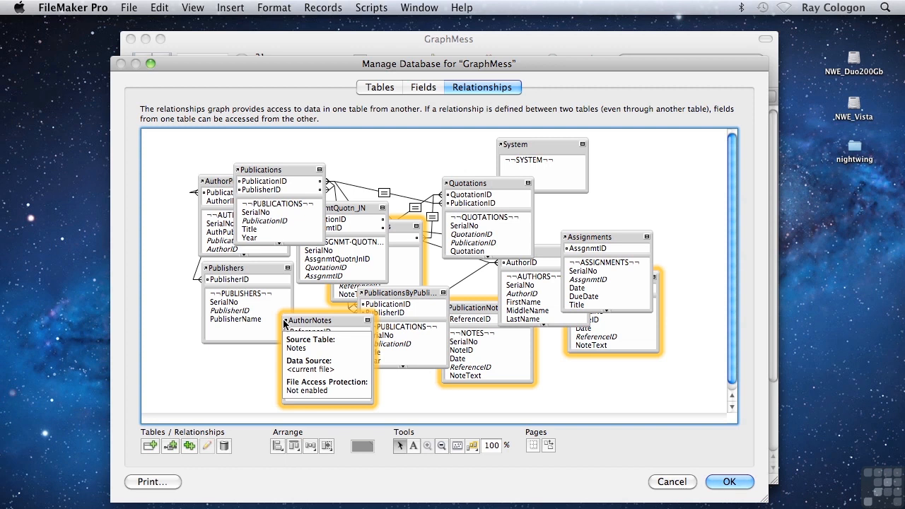
left_click(386, 382)
Select the tables one relationship away from AuthorNotes, extend the selection by one more relationship, and clear it
left_click(323, 323)
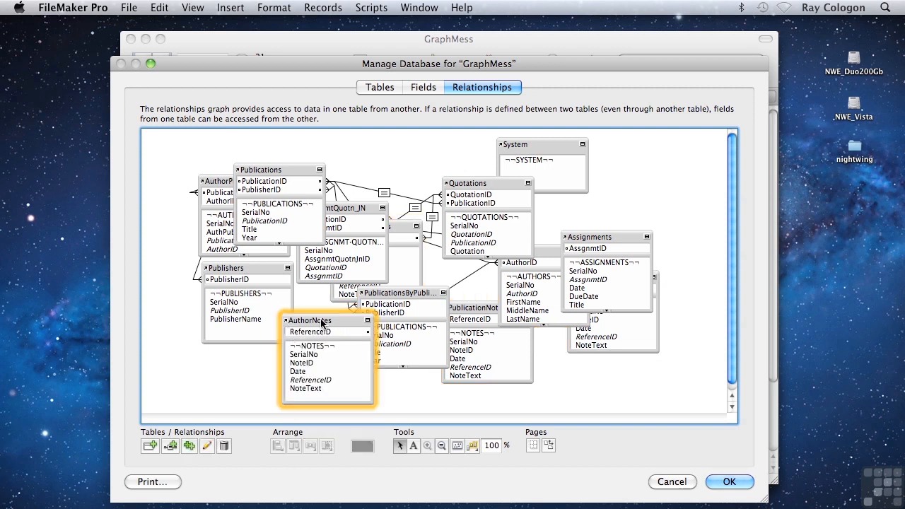
left_click(472, 446)
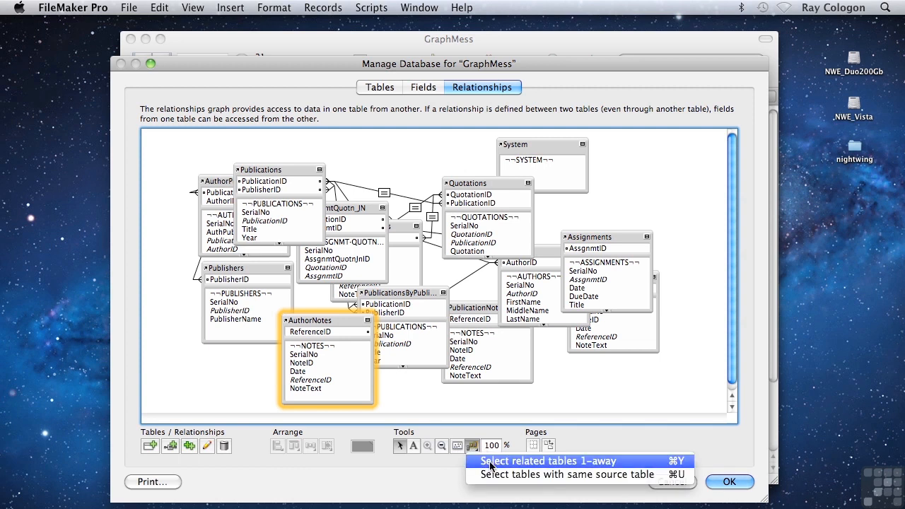
left_click(490, 461)
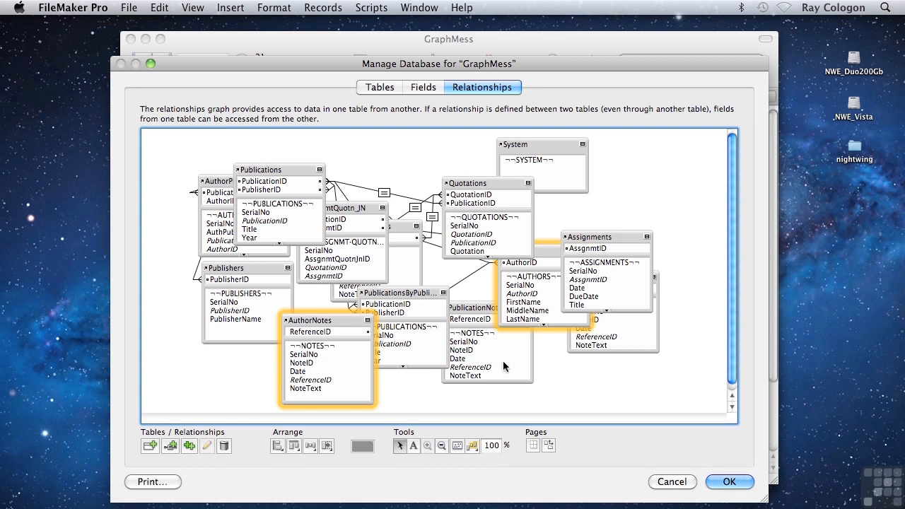
left_click(542, 252)
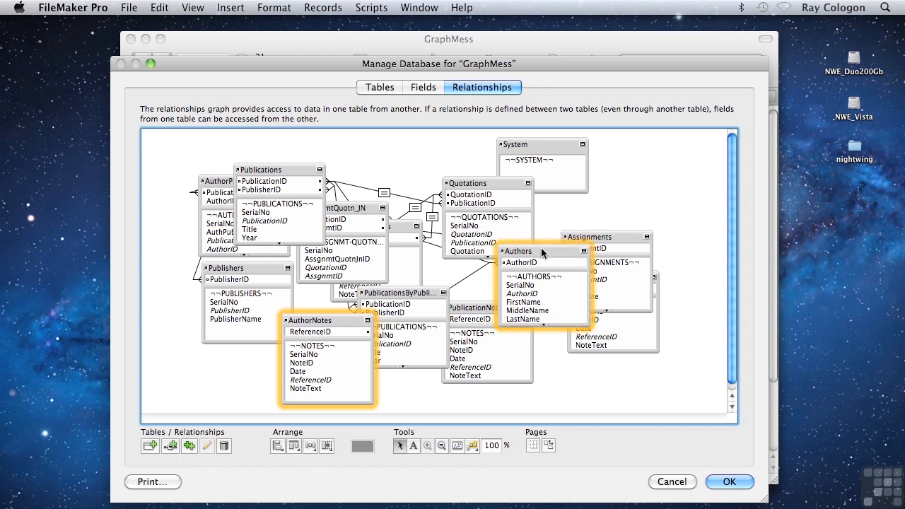
left_click(472, 445)
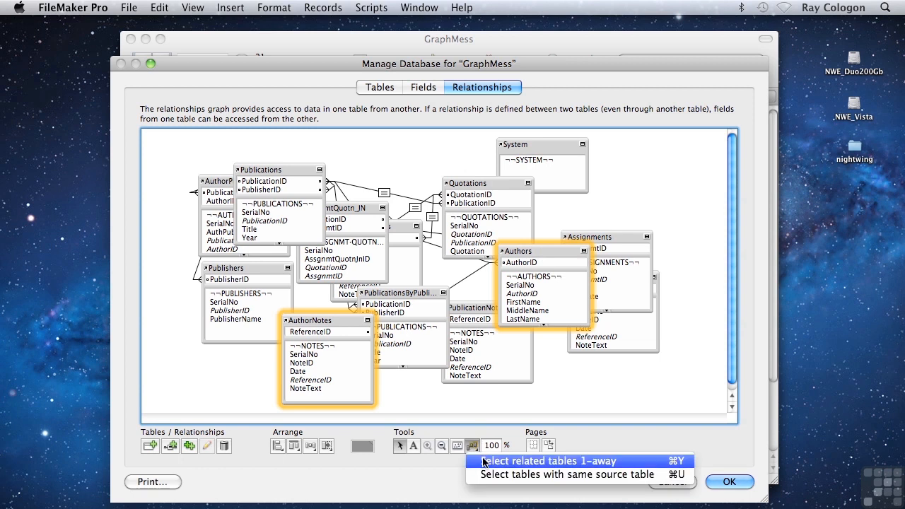
left_click(484, 460)
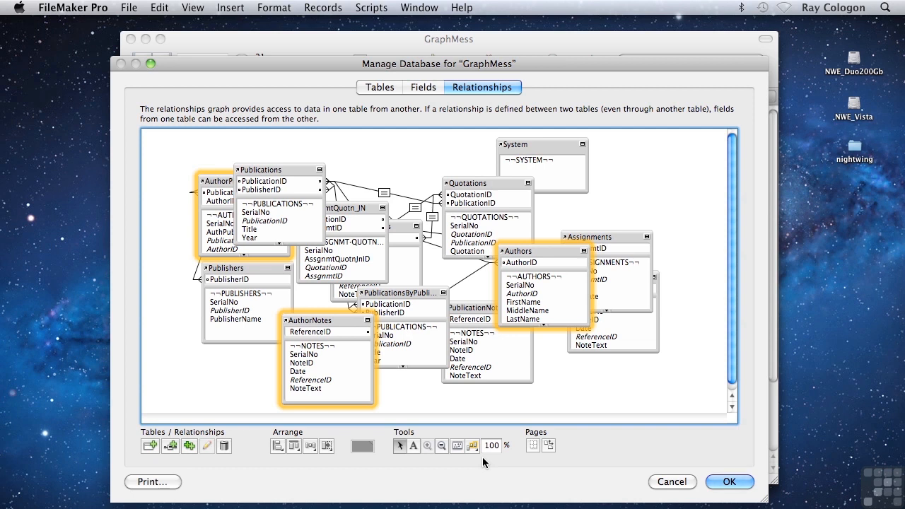
left_click(464, 400)
Stack Authors and AuthorNotes in a column beneath AuthorPublicn_JN and collapse both to their key fields
left_click_drag(543, 253, 241, 283)
left_click_drag(316, 330, 240, 379)
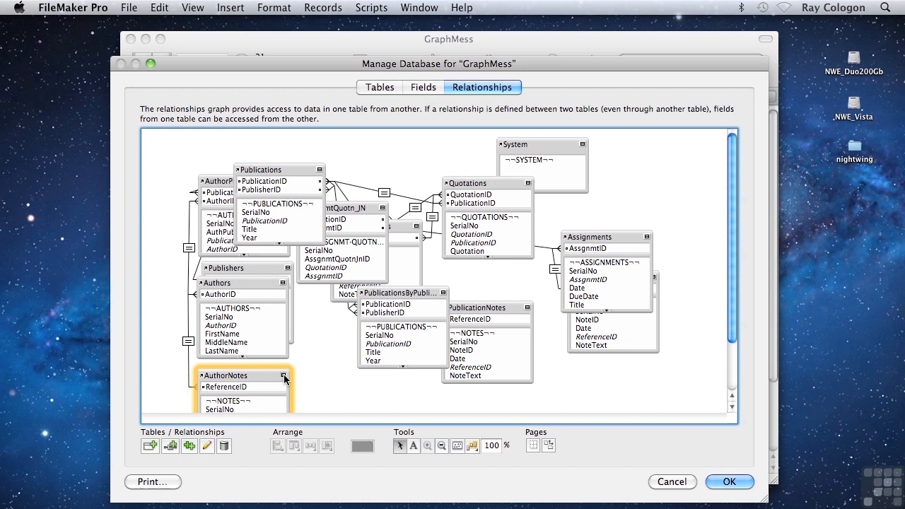
left_click(284, 375)
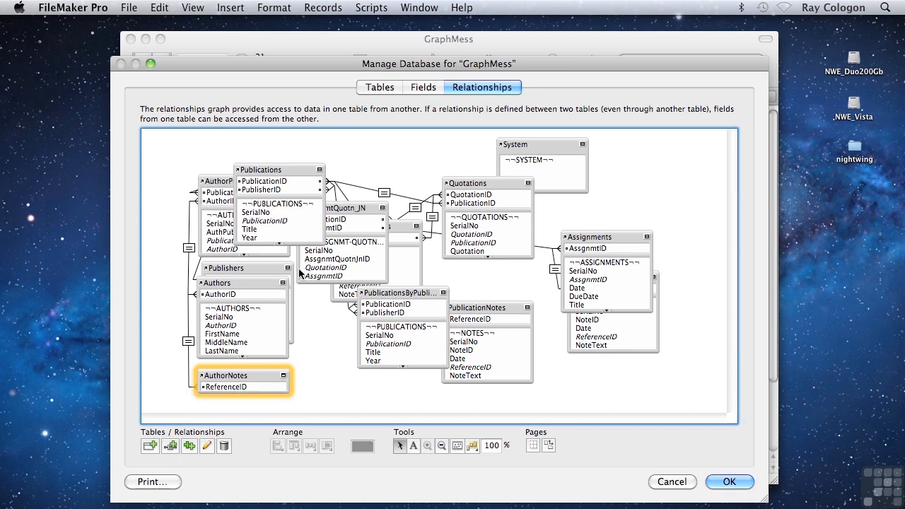
left_click(282, 284)
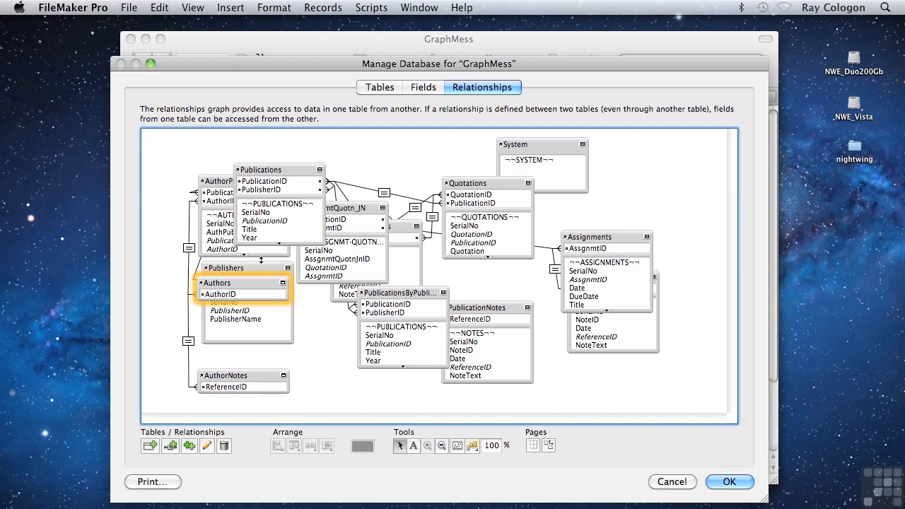
Collapse AuthorPublicn_JN to its key fields, then place Publishers directly below Authors and collapse it too
left_click(222, 182)
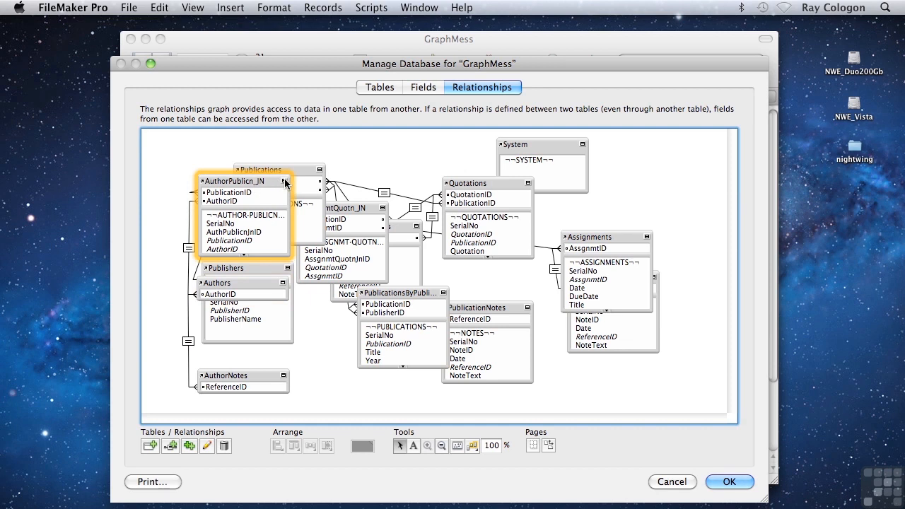
left_click(285, 181)
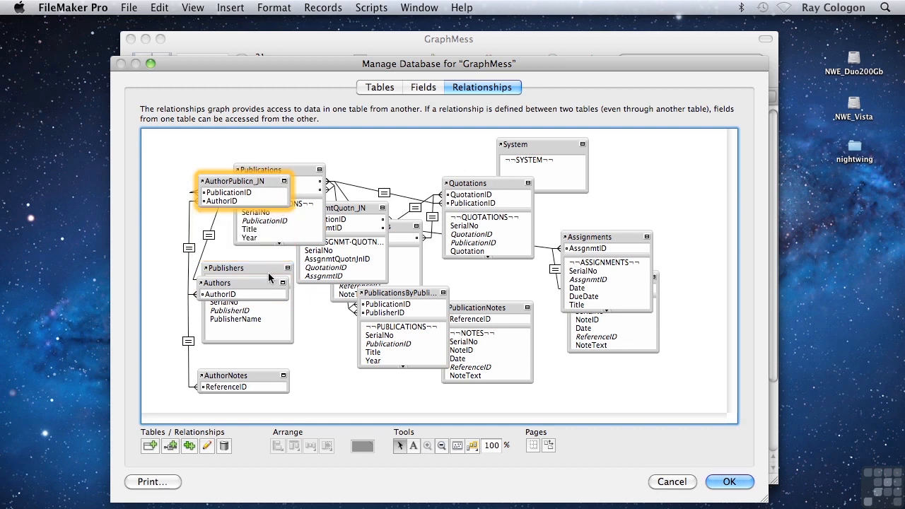
left_click_drag(266, 271, 264, 319)
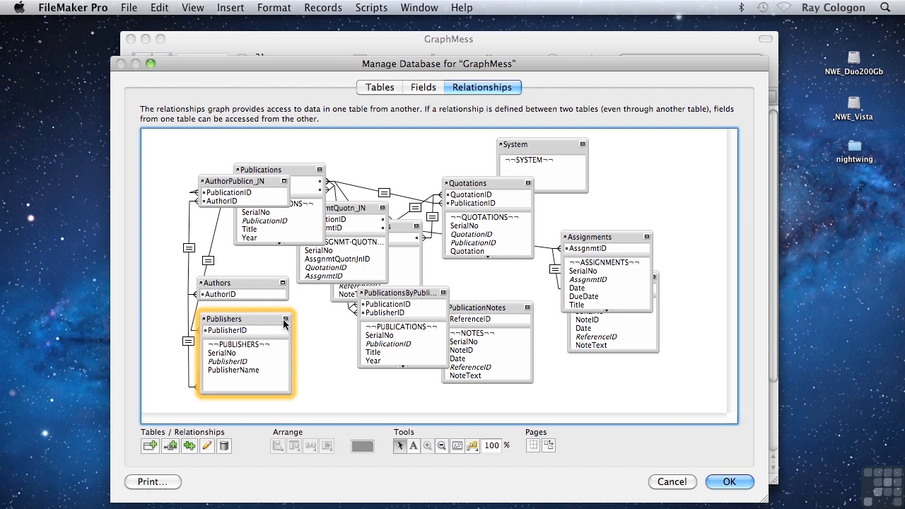
left_click(285, 319)
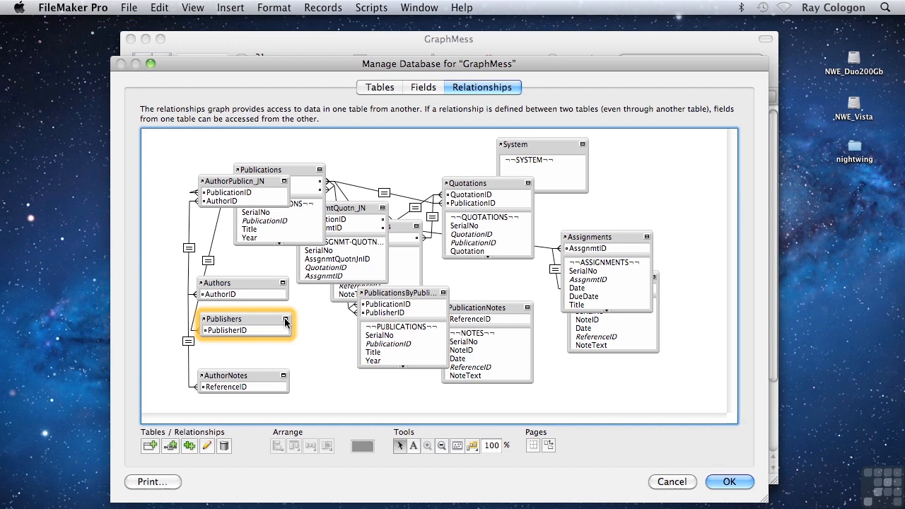
Move Publications between AuthorPublicn_JN and Quotations, and check which tables are one relationship away from it
left_click(295, 170)
left_click_drag(294, 169, 379, 183)
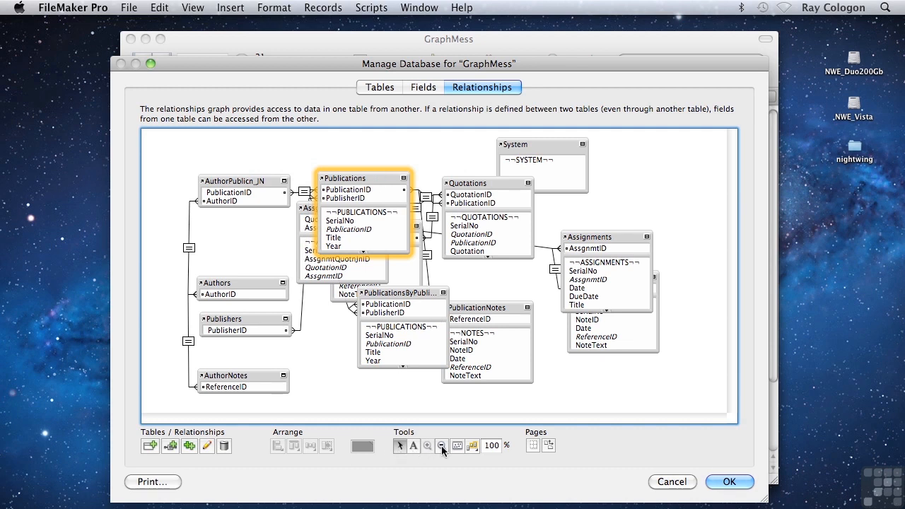
left_click(472, 446)
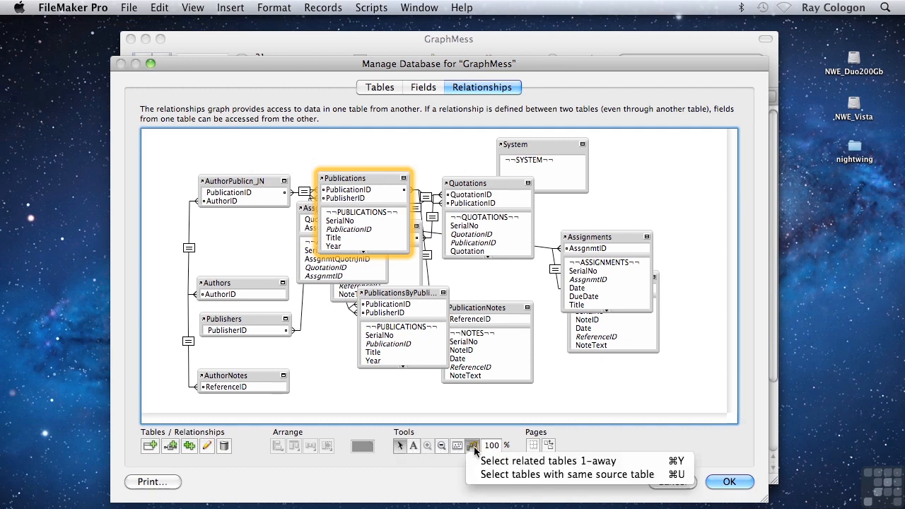
left_click(484, 461)
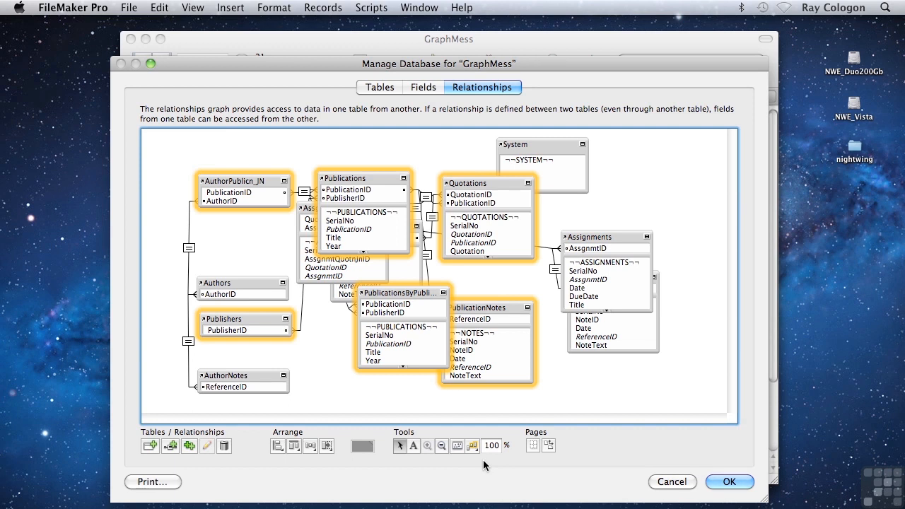
left_click(444, 408)
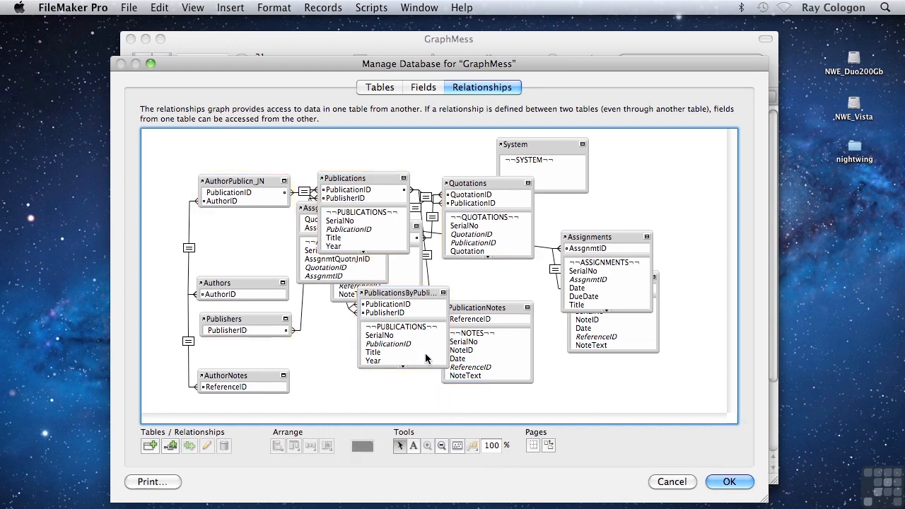
Move the PublicationsByPubli... occurrence between AuthorPublicn_JN and Authors and collapse it to its key fields
left_click(417, 296)
left_click_drag(416, 296, 256, 229)
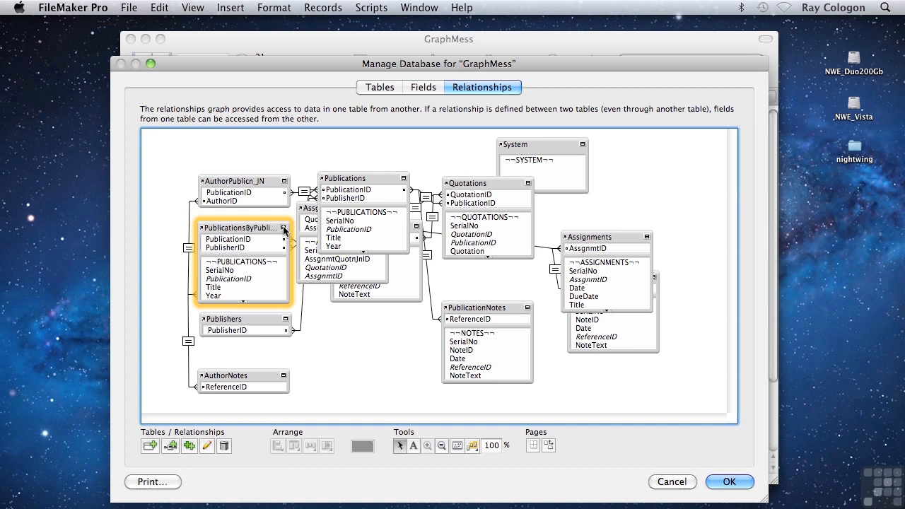
left_click(284, 228)
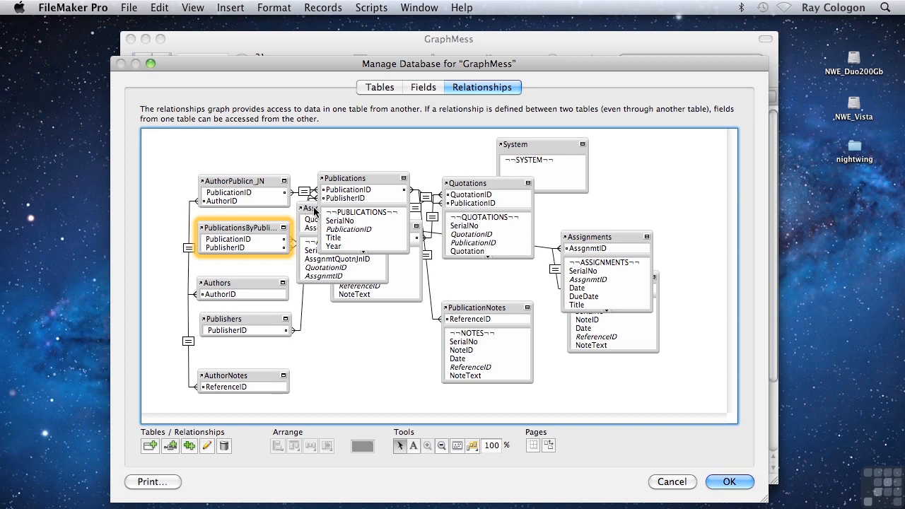
Select AssgnmtQuotn_JN together with the tables one relationship away from it
left_click(314, 210)
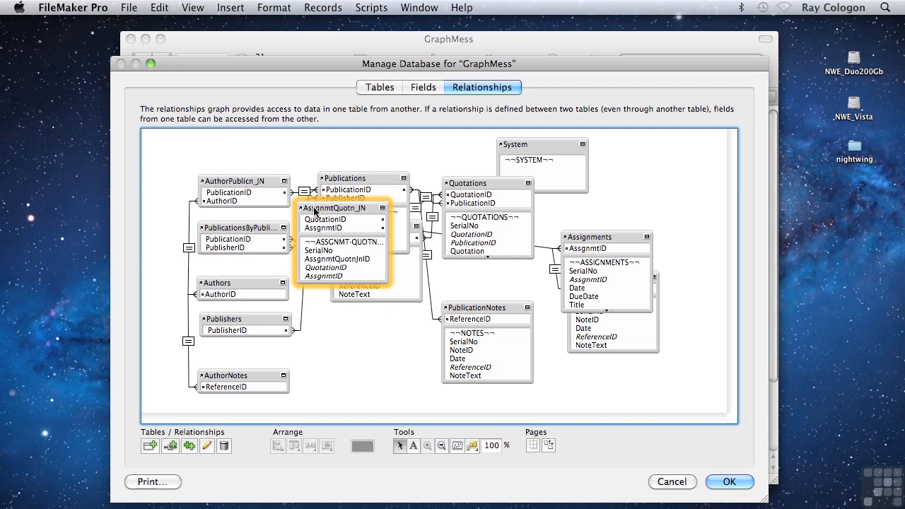
left_click(473, 446)
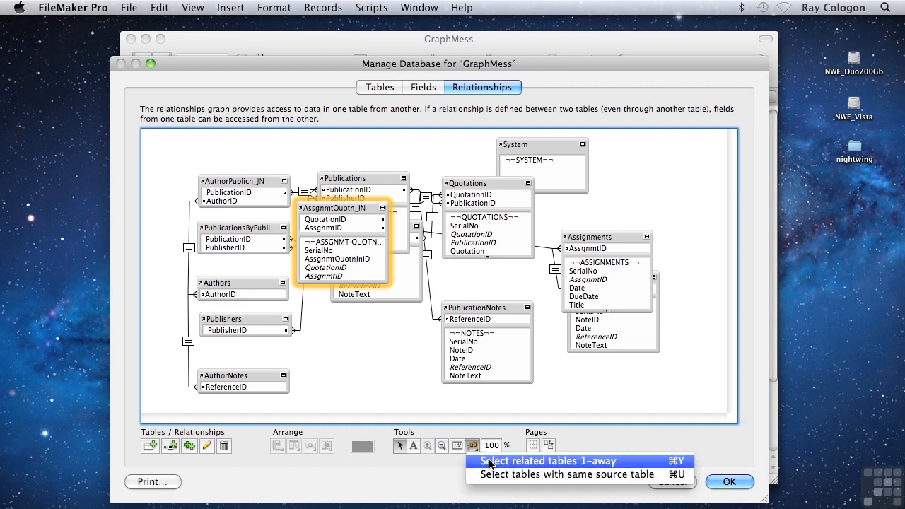
left_click(489, 462)
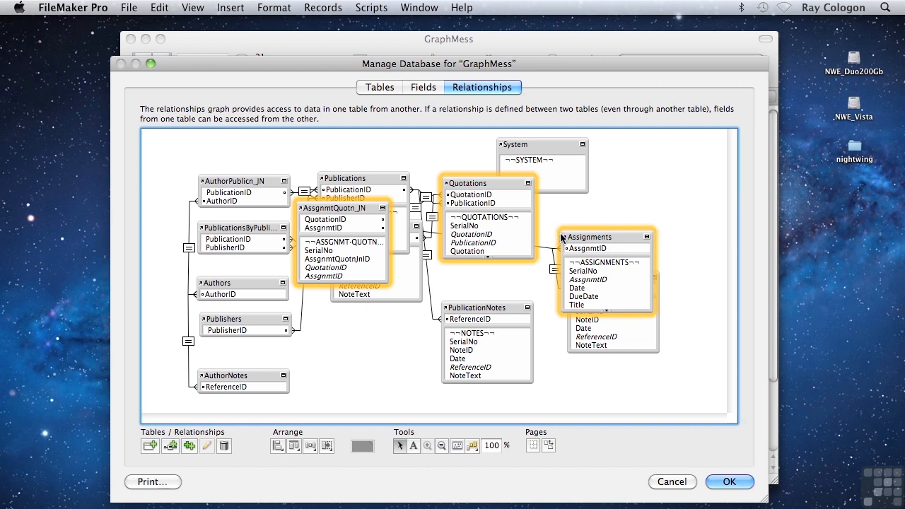
mouse_move(566, 239)
Move AssgnmtQuotn_JN beside Quotations, above Assignments, and collapse it to its key fields
left_click_drag(347, 209, 608, 201)
left_click(394, 354)
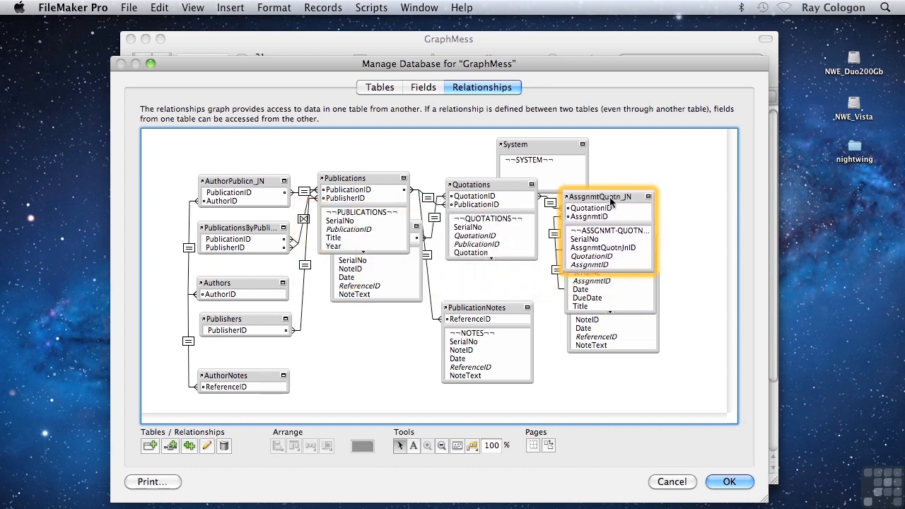
left_click(648, 196)
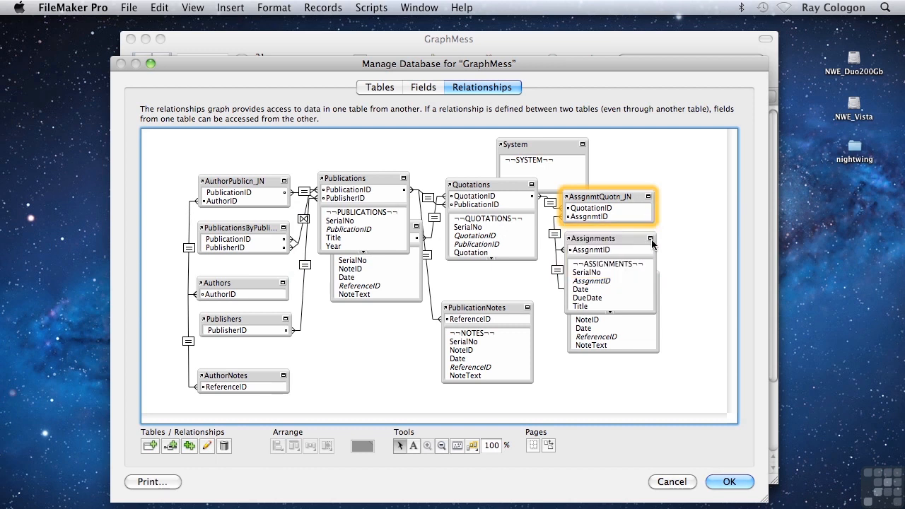
Collapse Assignments to its key field, then move QuotationNotes above AssgnmtQuotn_JN and collapse it to its key field
left_click(650, 238)
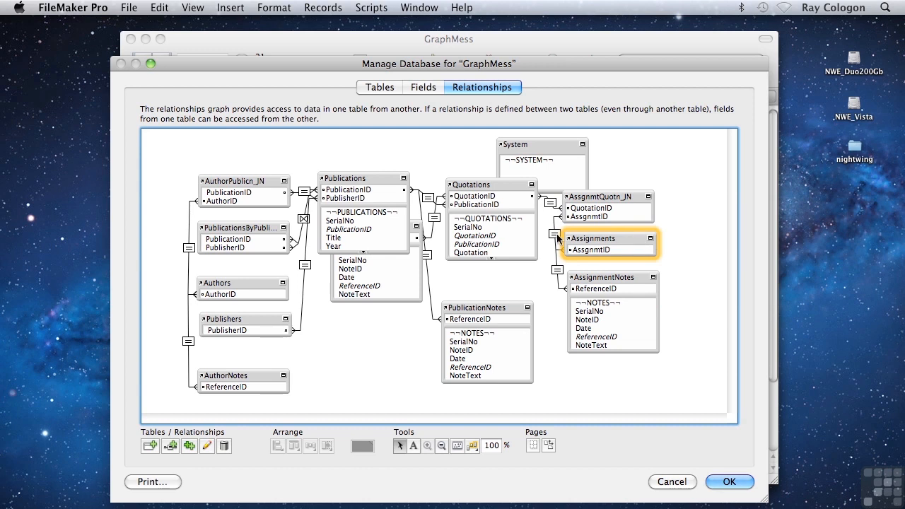
left_click(421, 239)
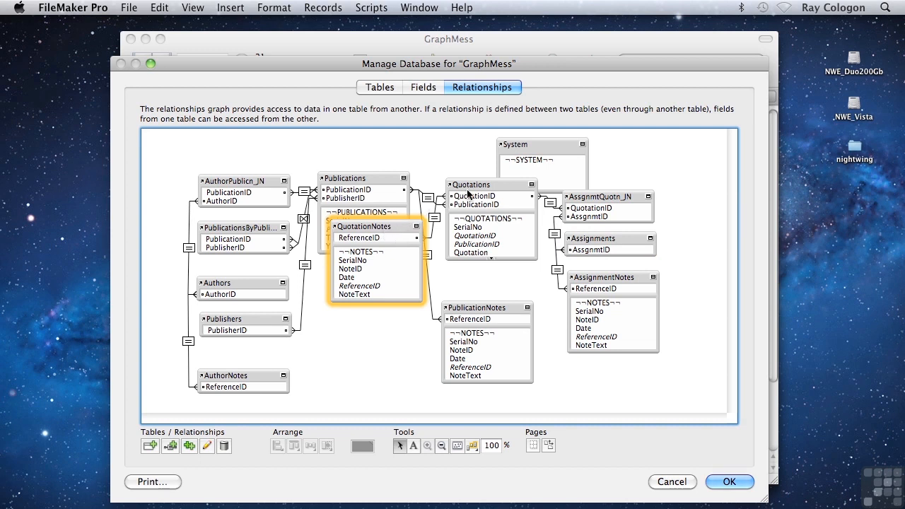
left_click_drag(373, 232, 607, 159)
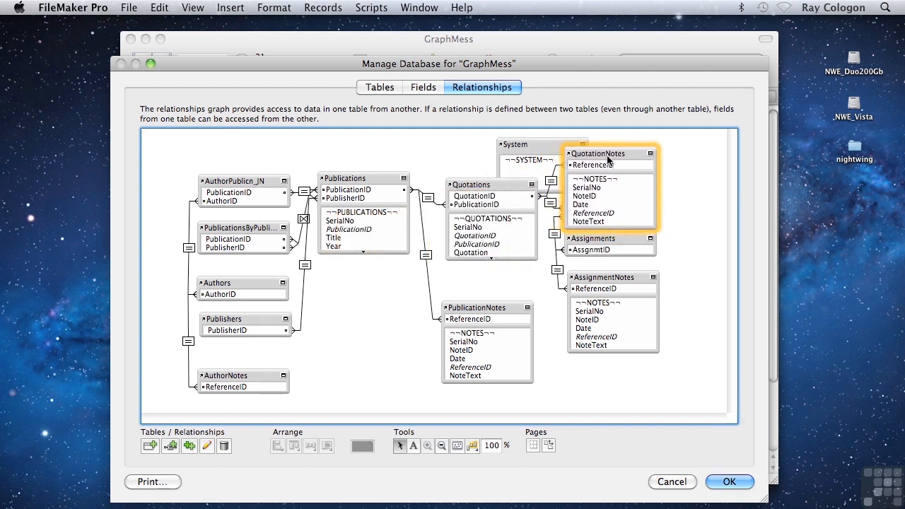
left_click(650, 154)
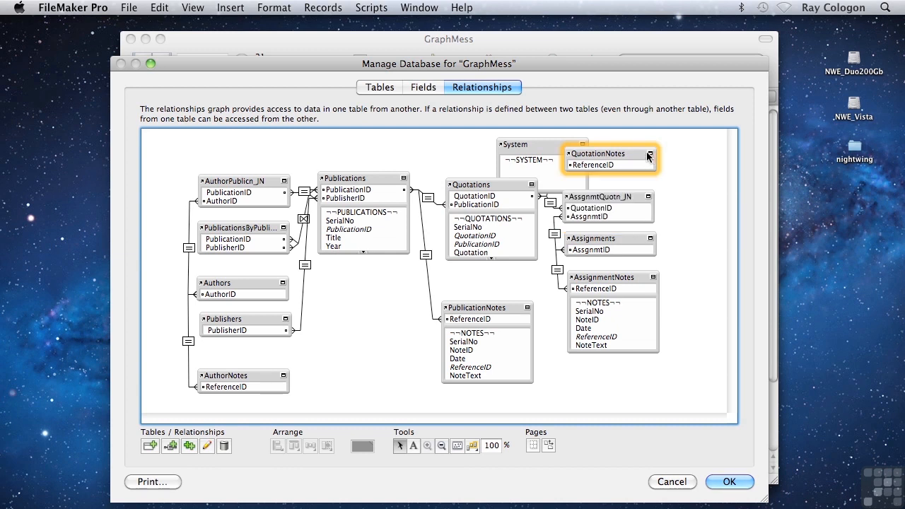
Collapse PublicationNotes and AssignmentNotes to their key fields, and move the System table into the empty space below AssignmentNotes
left_click(527, 308)
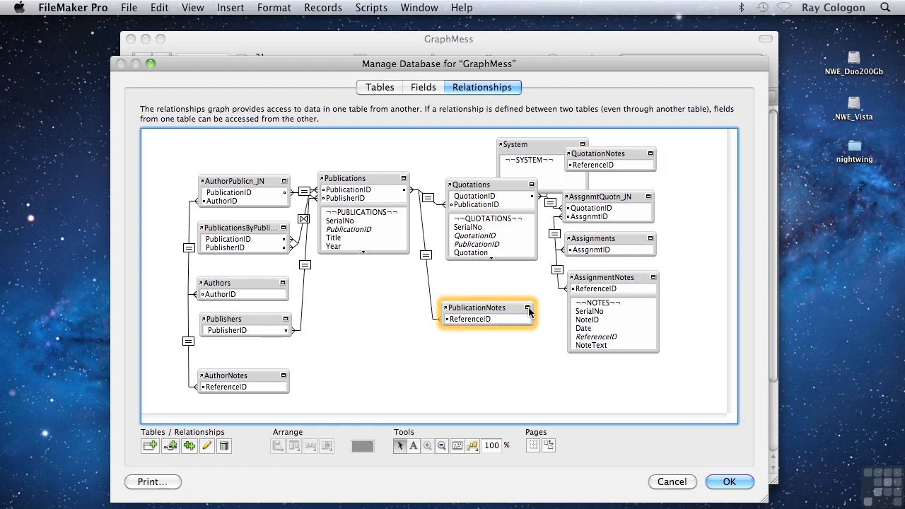
left_click(653, 278)
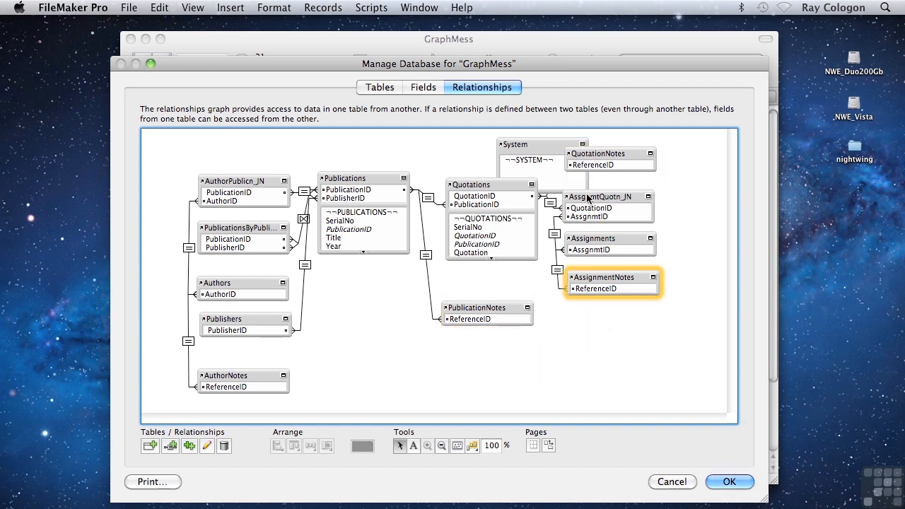
left_click(548, 149)
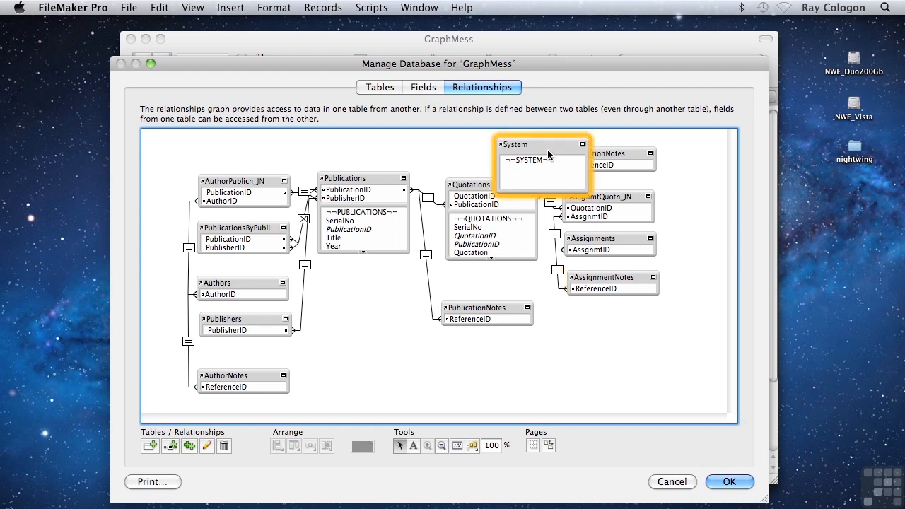
left_click_drag(548, 155, 617, 339)
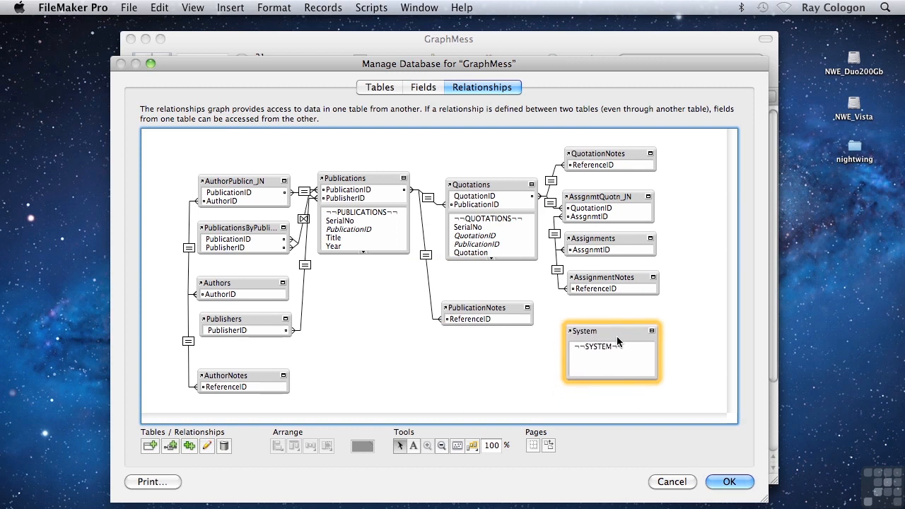
left_click(672, 328)
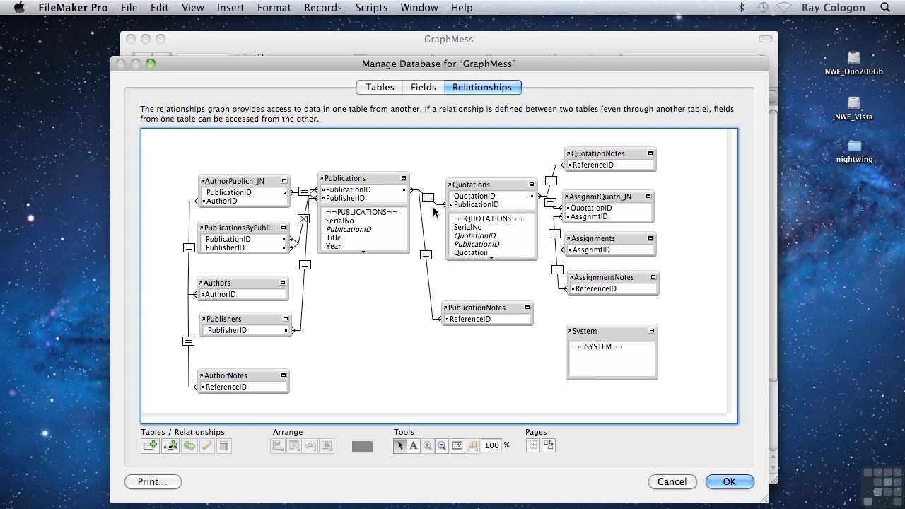
Shift AuthorPublicn_JN, PublicationsByPubli... and Authors slightly up and to the left to space out the first column of tables
left_click_drag(242, 179, 232, 163)
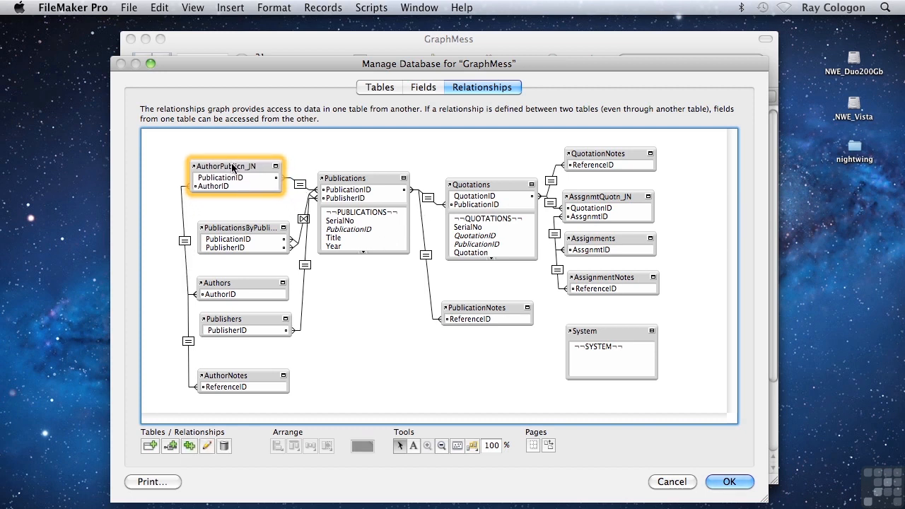
left_click(234, 225)
left_click_drag(233, 225, 228, 210)
left_click_drag(236, 283, 230, 265)
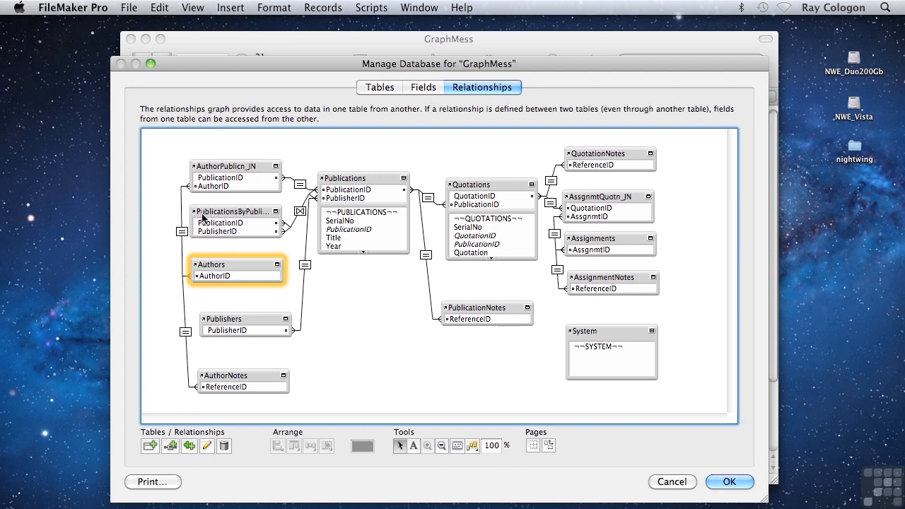
Check the source tables of PublicationsByPubli... and Publications, and highlight the two occurrences together
mouse_move(193, 213)
mouse_move(322, 181)
left_click(332, 182)
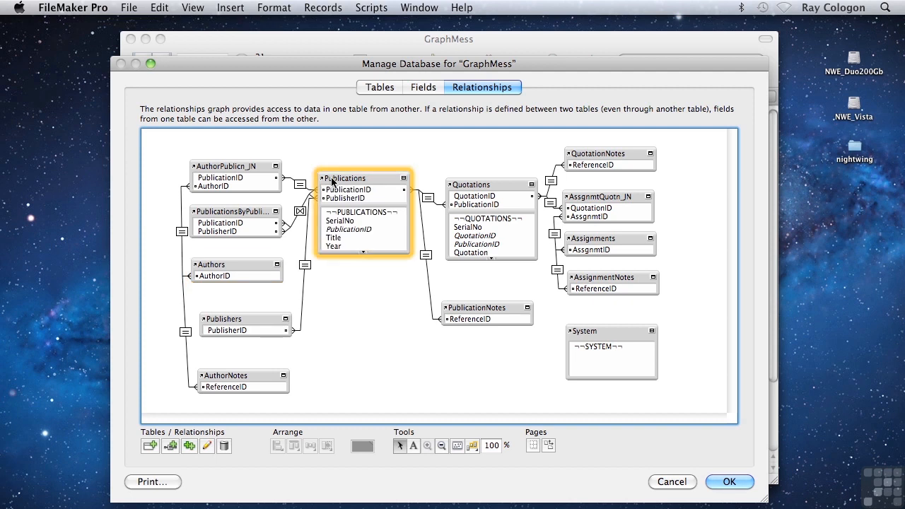
left_click(223, 215, "shift")
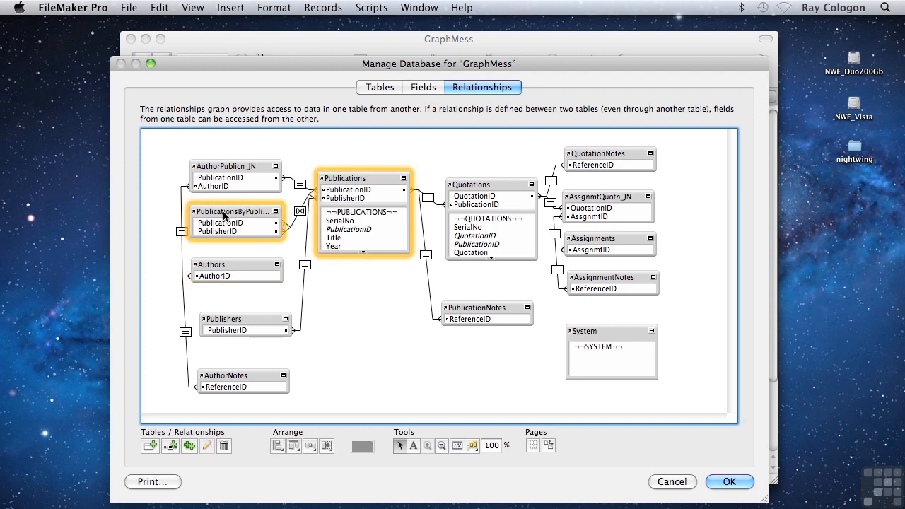
left_click(340, 273)
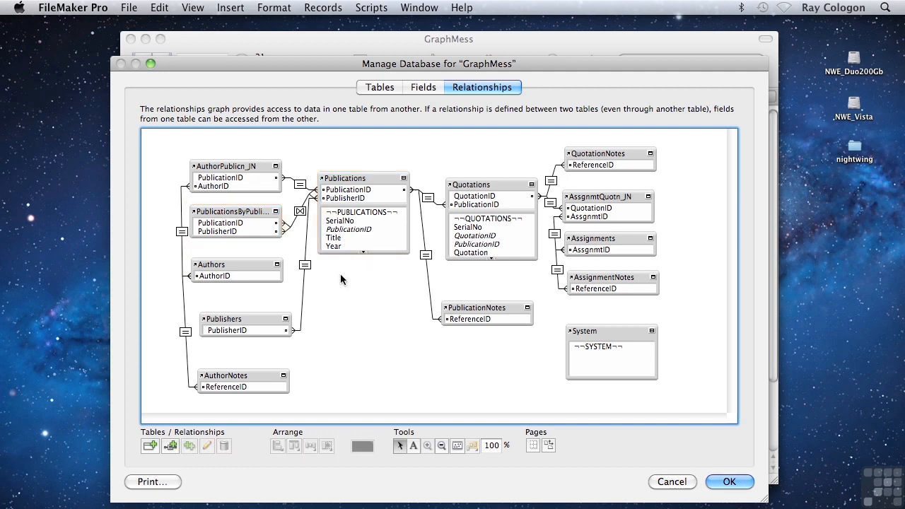
Select all table occurrences sharing the source table of Publications and color them crimson
left_click(357, 181)
left_click(472, 446)
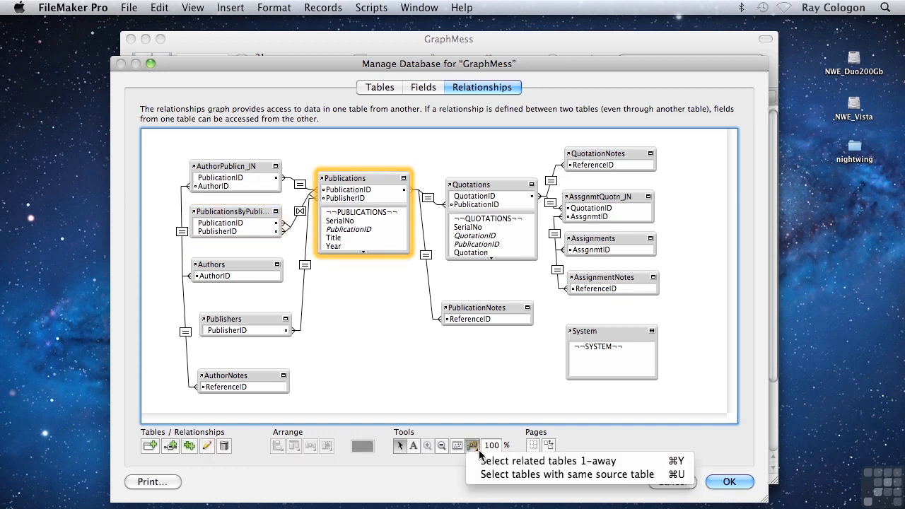
left_click(507, 474)
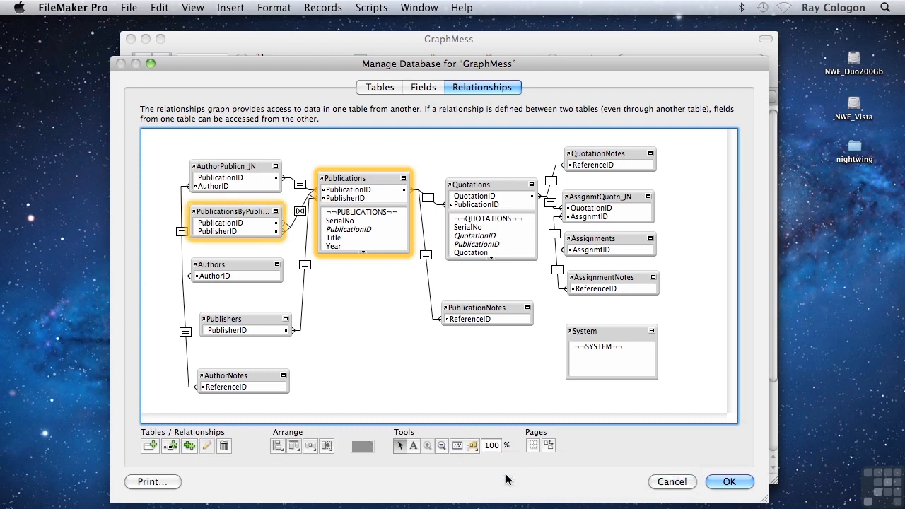
left_click(362, 445)
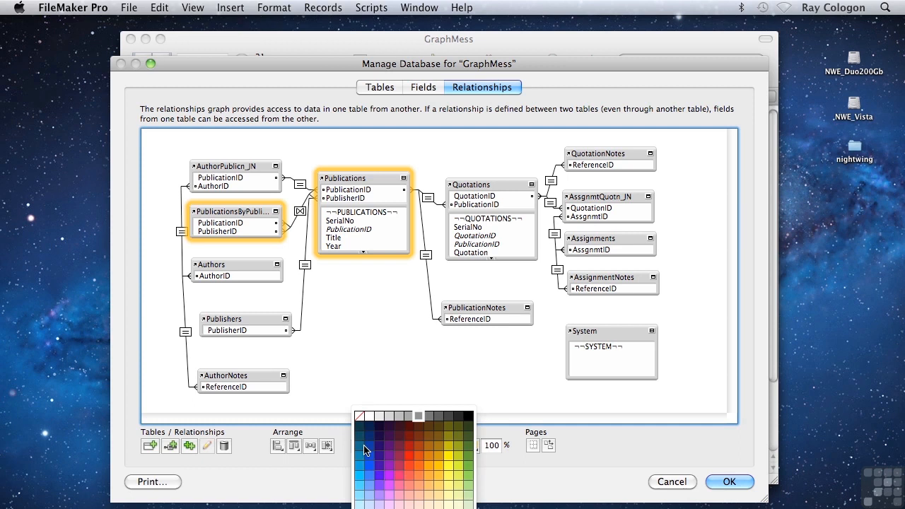
left_click(398, 466)
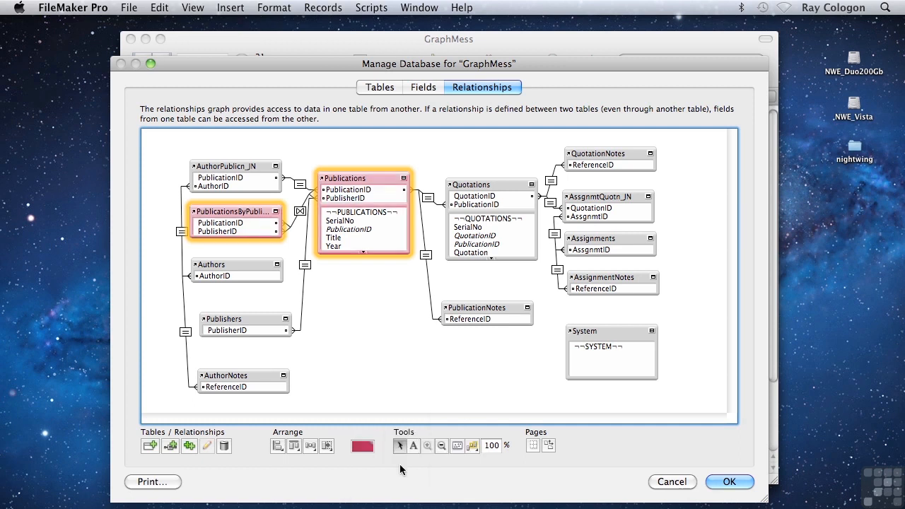
Select all table occurrences sharing the source table of AuthorNotes and color them blue
left_click(222, 377)
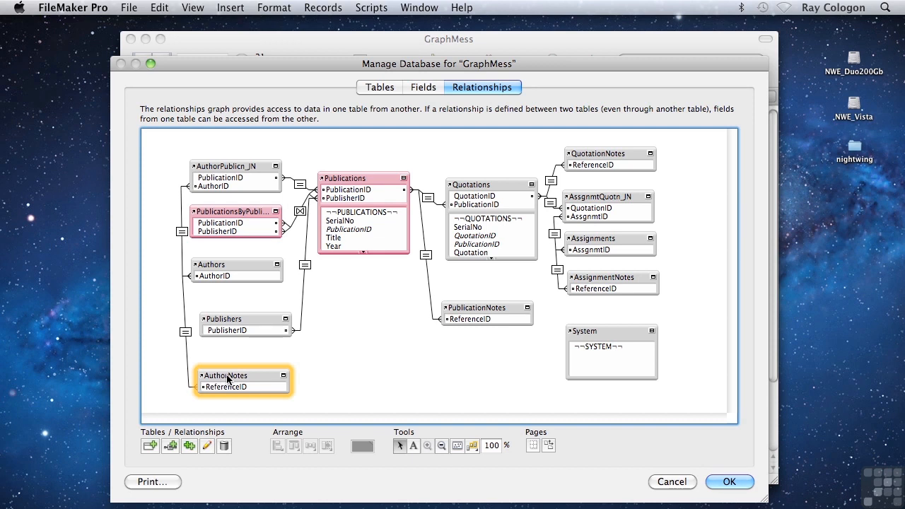
left_click(473, 447)
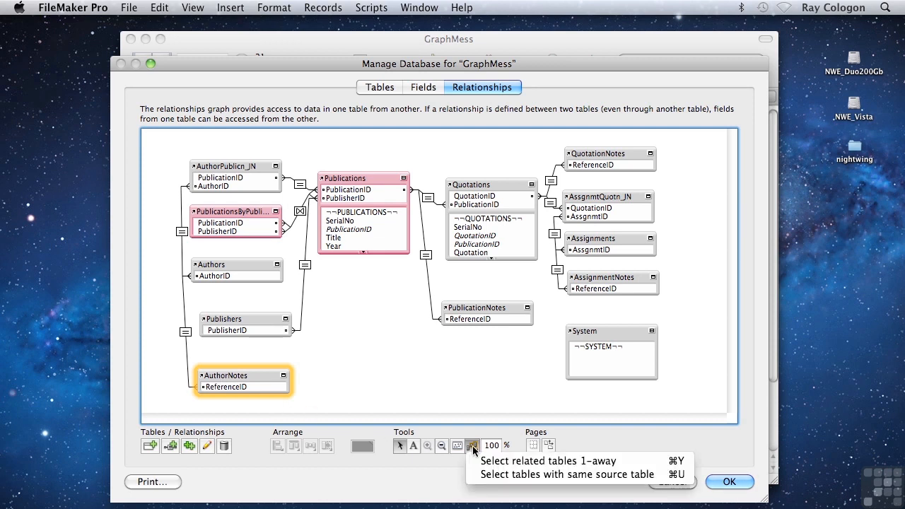
left_click(497, 475)
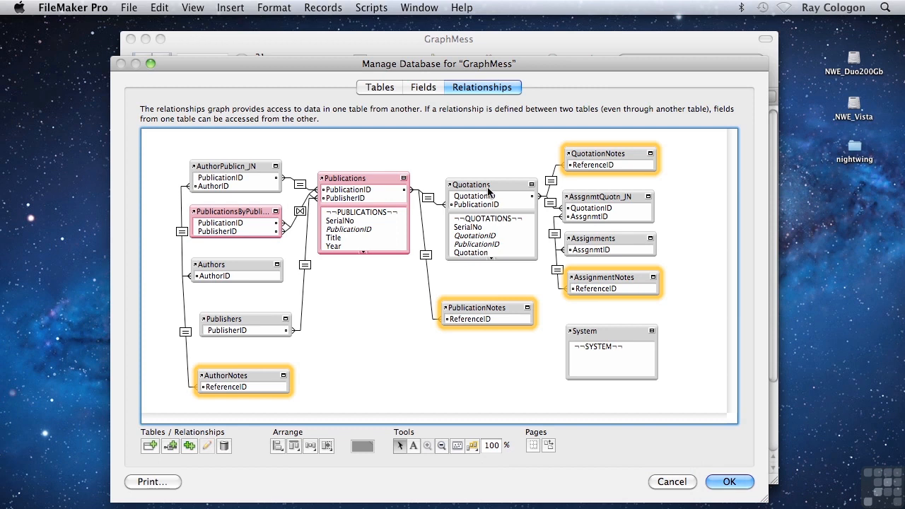
mouse_move(444, 309)
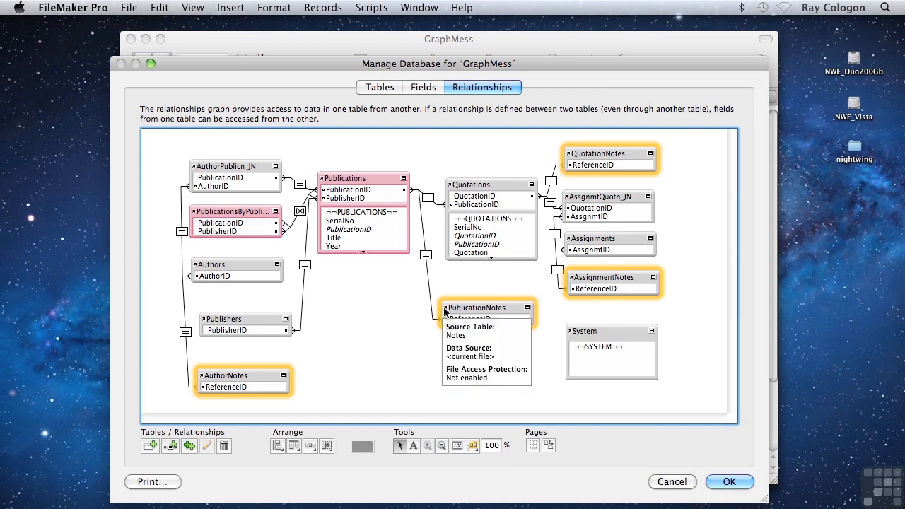
left_click(362, 445)
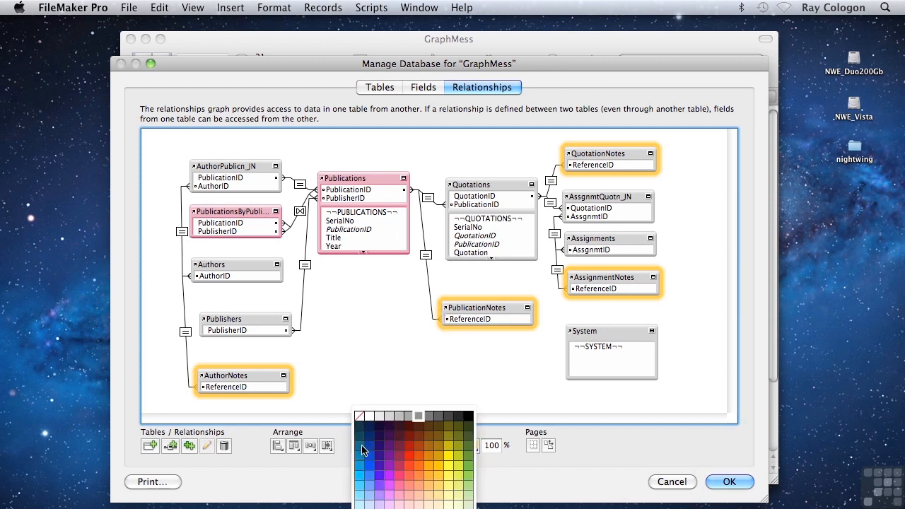
left_click(367, 456)
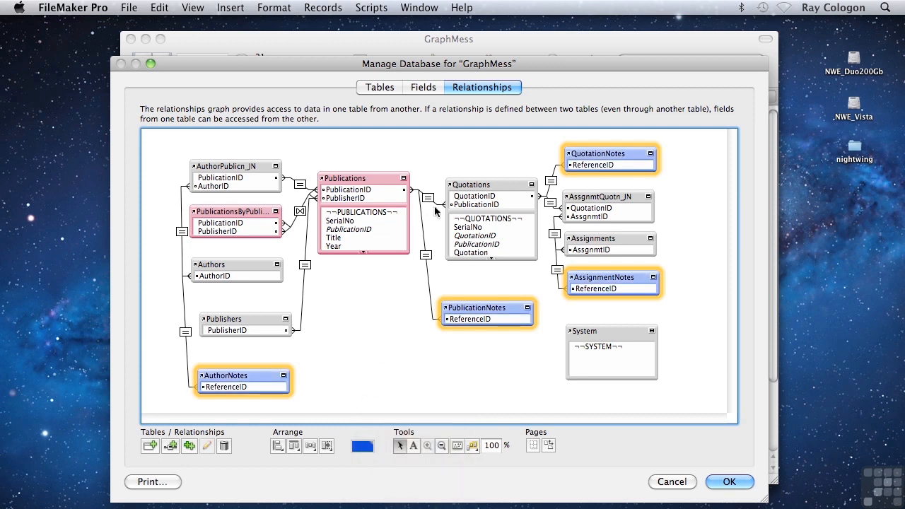
Color the Quotations table occurrence dark yellow
left_click(473, 186)
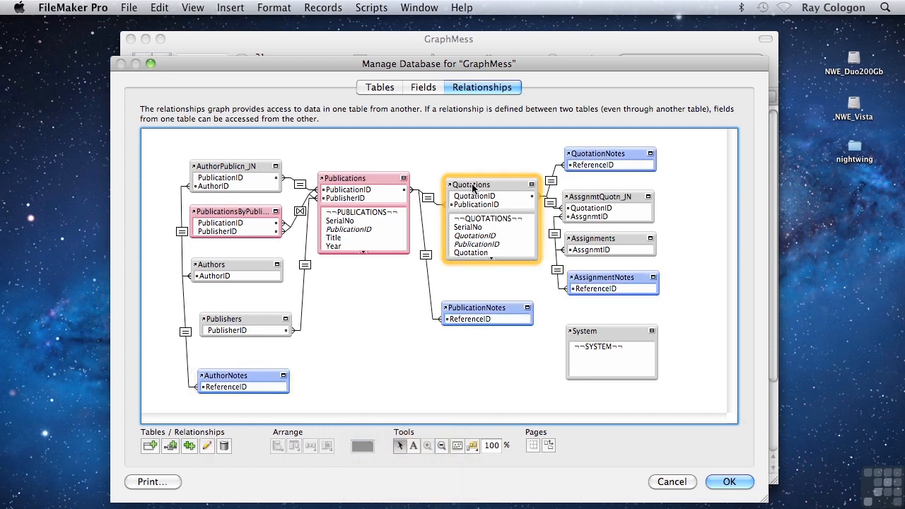
left_click(363, 444)
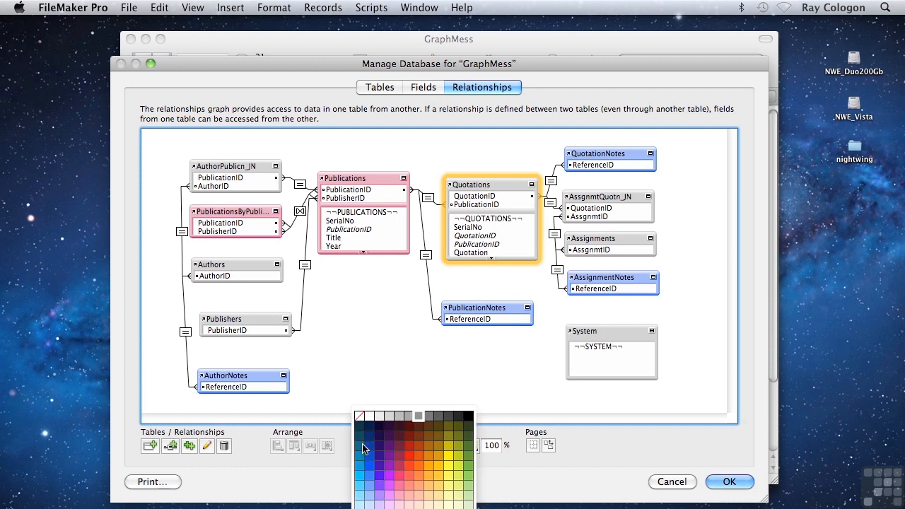
left_click(449, 444)
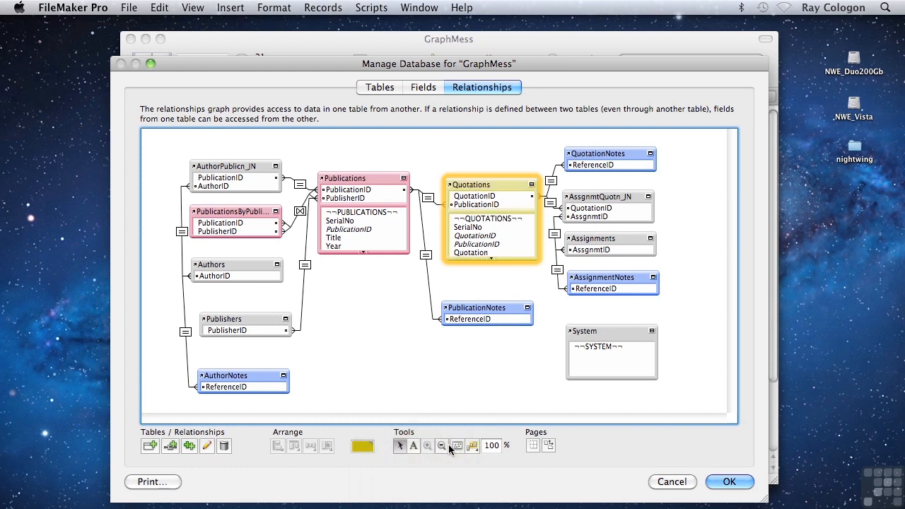
Color the AssgnmtQuotn_JN occurrence orange and the Assignments occurrence red
left_click(600, 200)
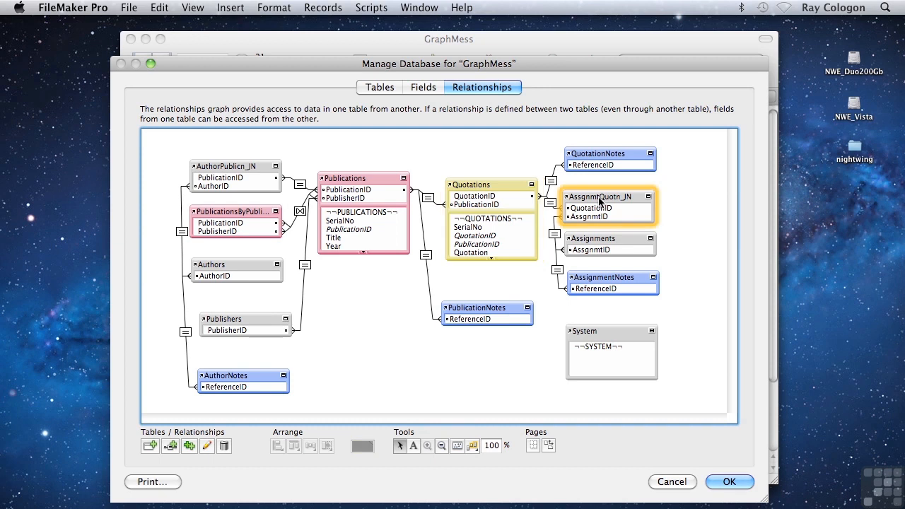
left_click(363, 445)
left_click(419, 483)
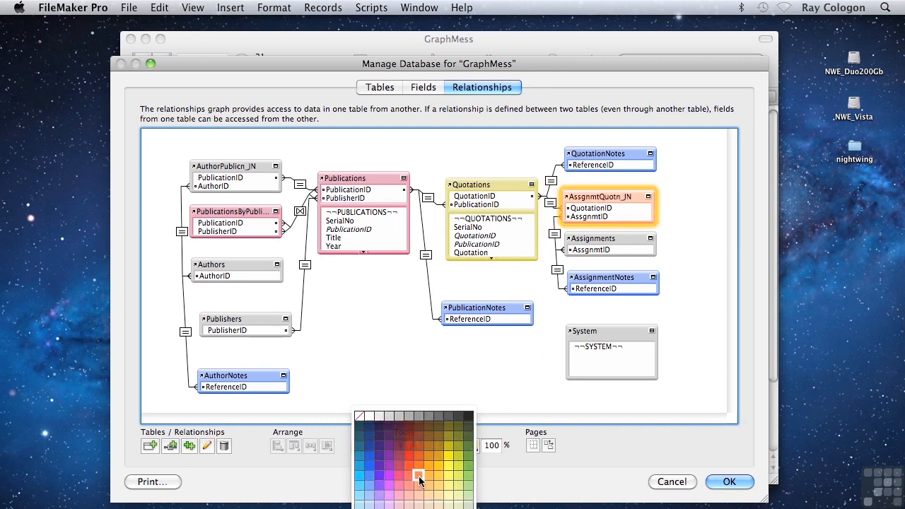
left_click(601, 244)
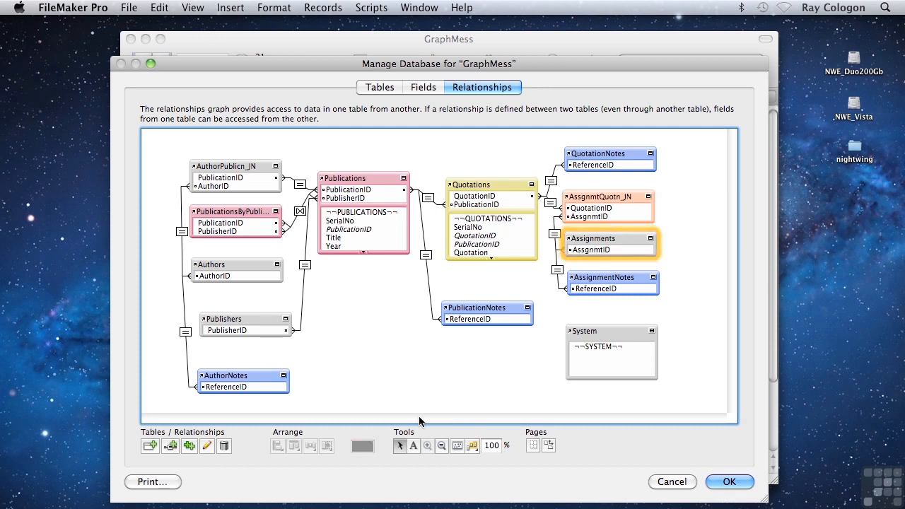
left_click(361, 445)
left_click(410, 454)
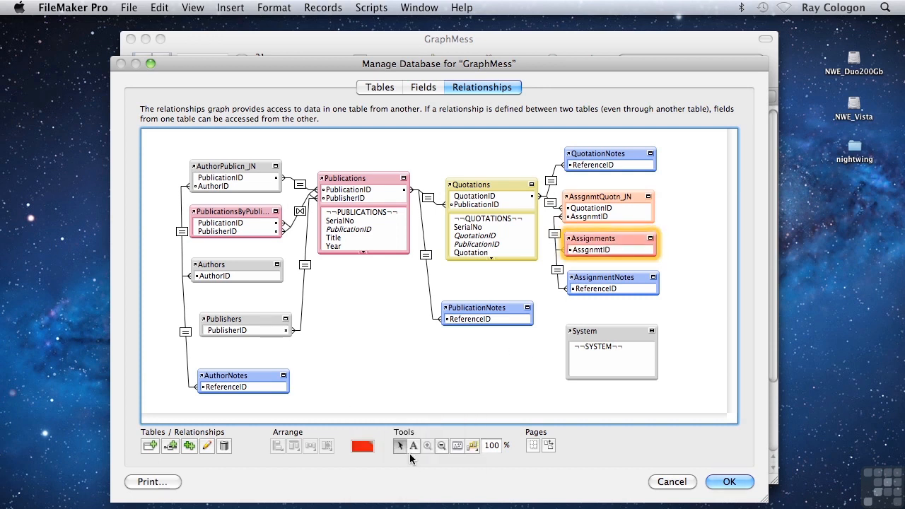
Color the System table occurrence dark navy blue
left_click(603, 338)
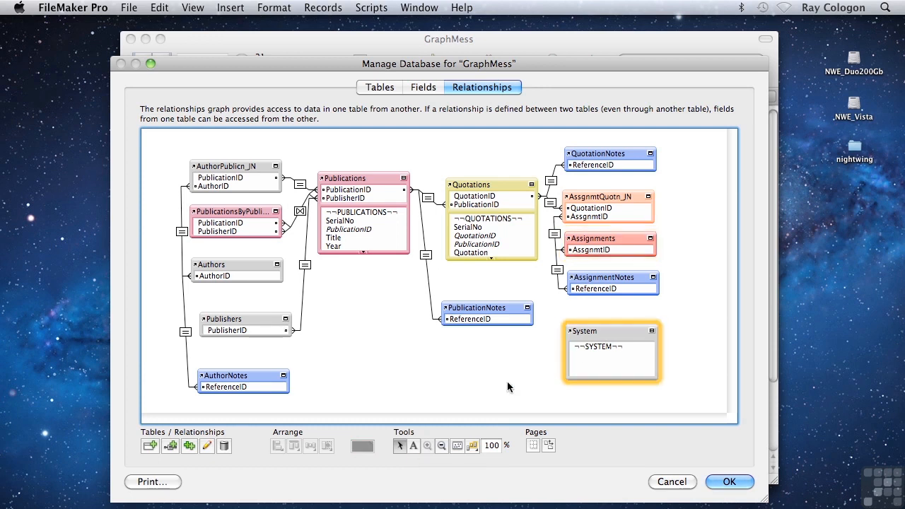
left_click(362, 445)
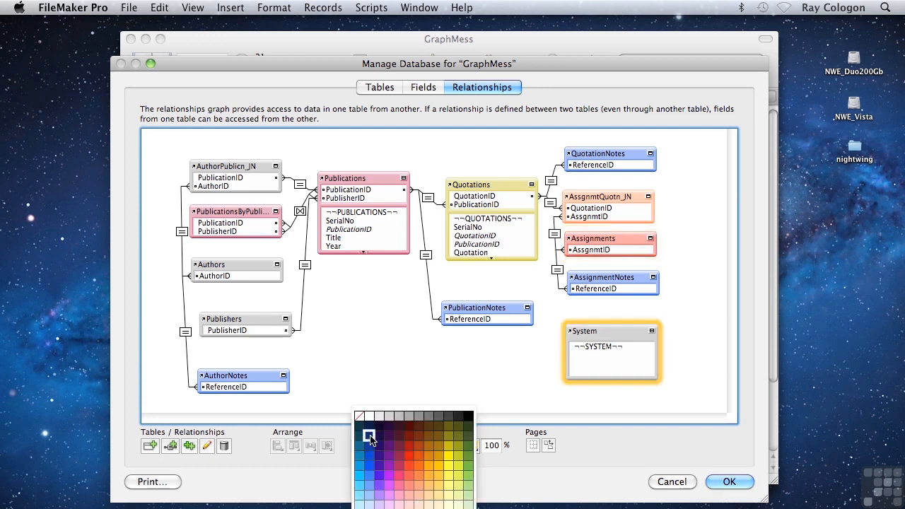
left_click(370, 434)
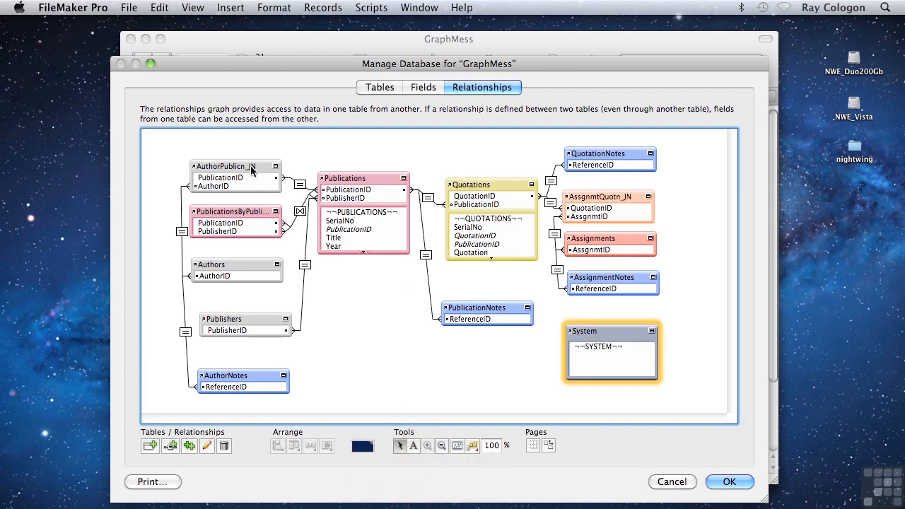
Color the AuthorPublicn_JN table occurrence green and the Authors occurrence dark green
left_click(251, 170)
left_click(362, 446)
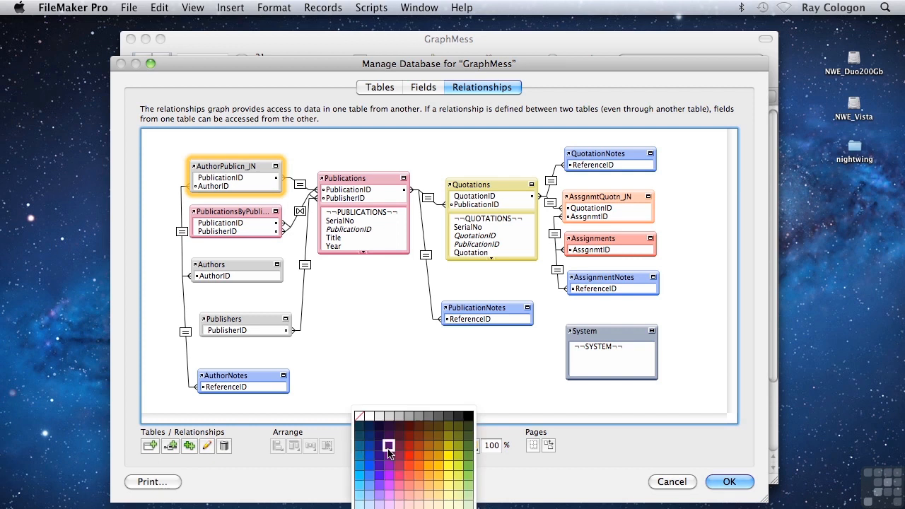
left_click(461, 457)
left_click(222, 266)
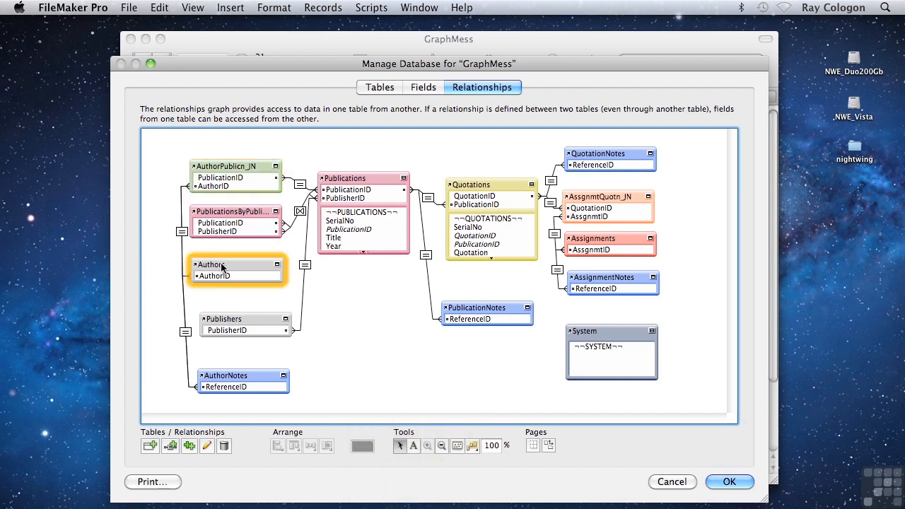
left_click(362, 446)
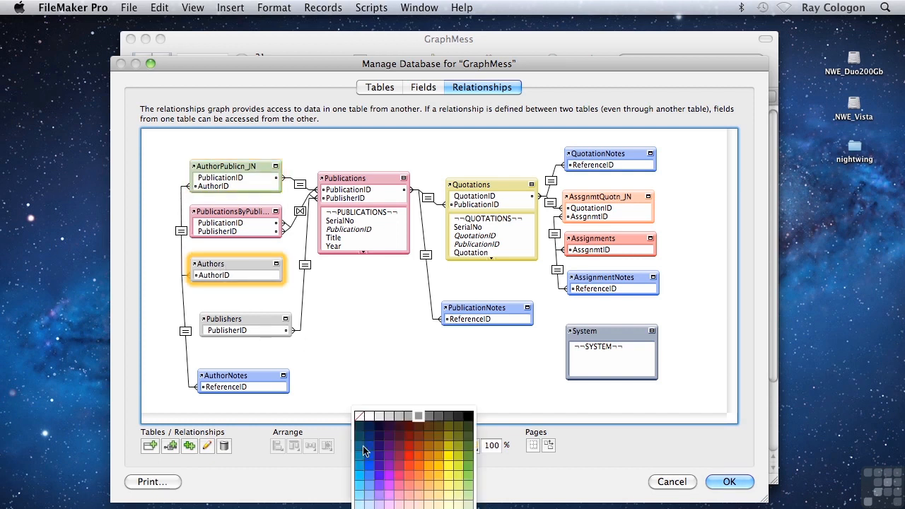
left_click(469, 437)
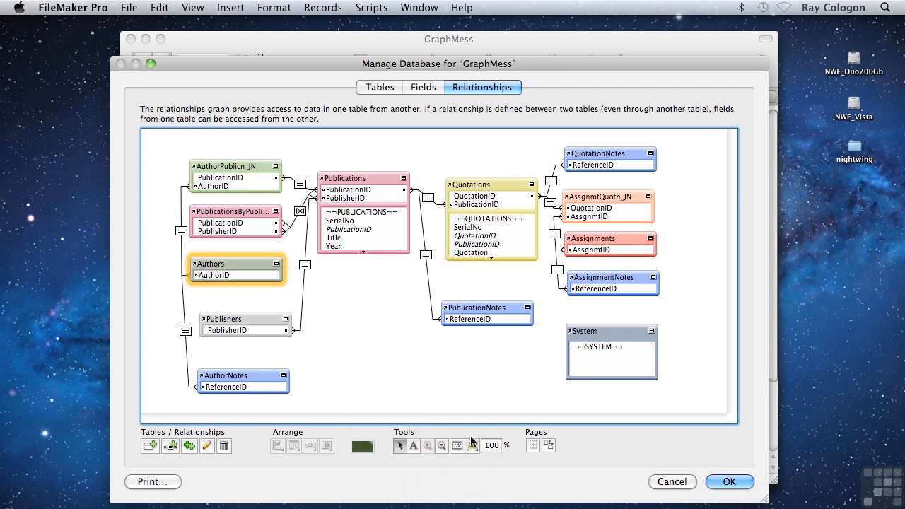
Color the Publishers table occurrence brown
left_click(255, 323)
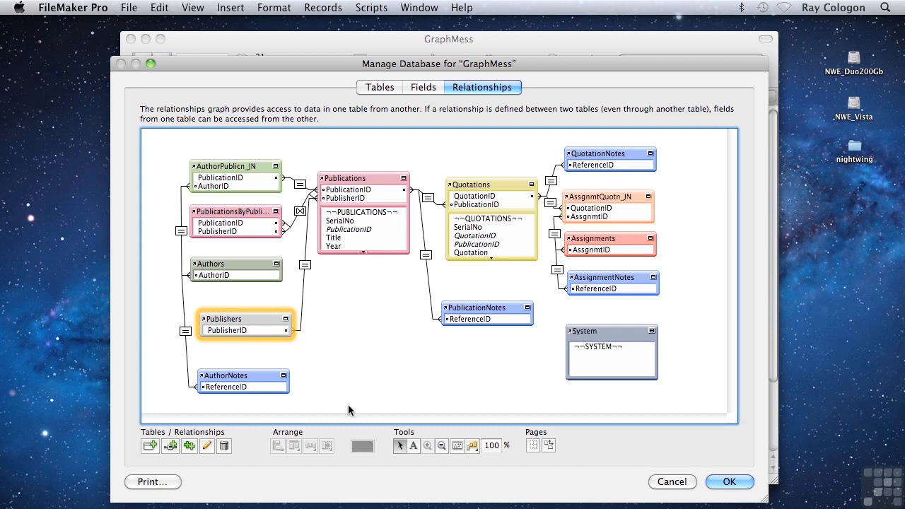
left_click(361, 446)
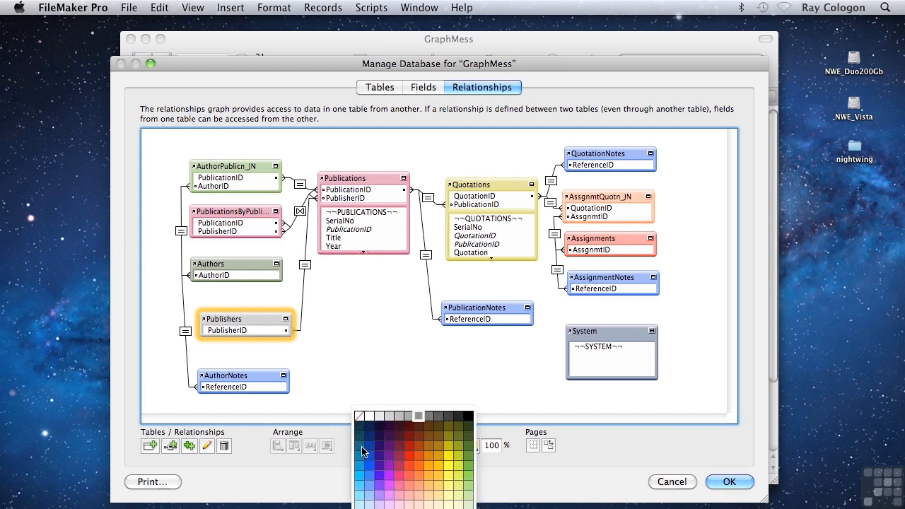
left_click(419, 436)
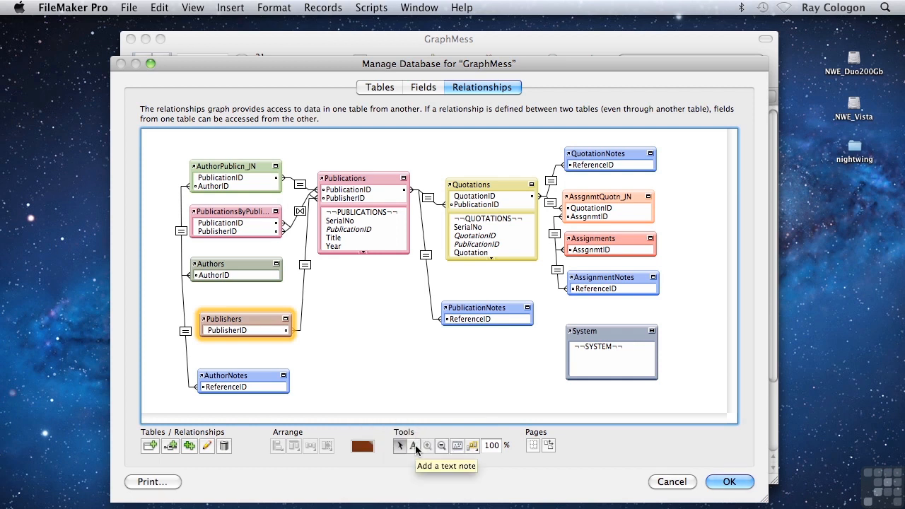
Add a text note in the empty area below Publications reading "Organisation of the Relationships Graph"
left_click(414, 447)
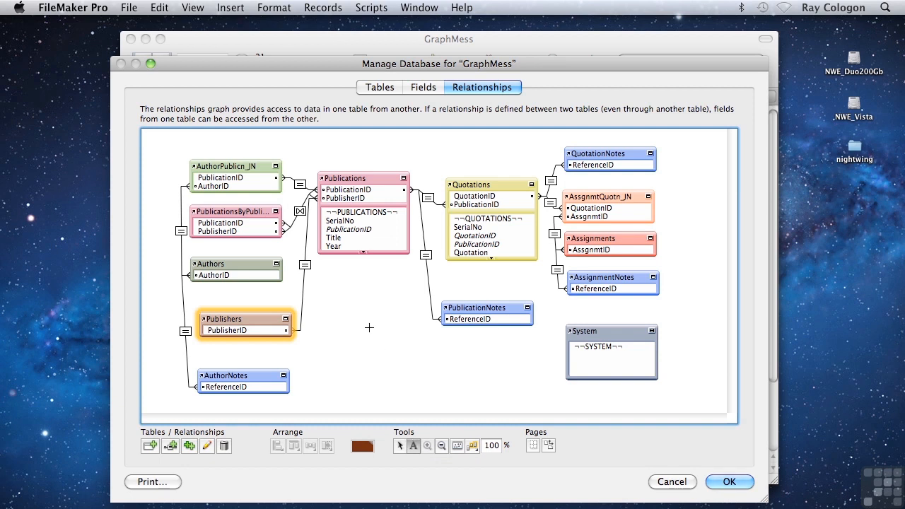
left_click_drag(344, 319, 459, 363)
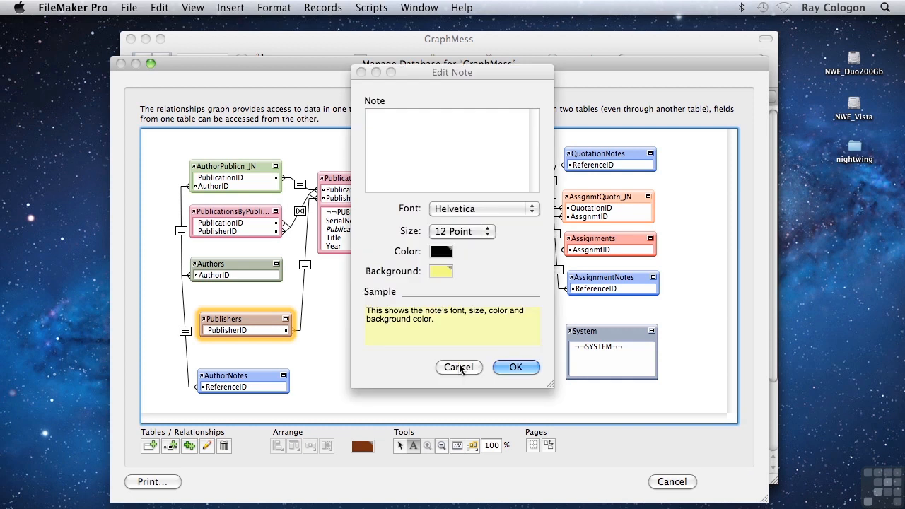
type("Organisation of the R")
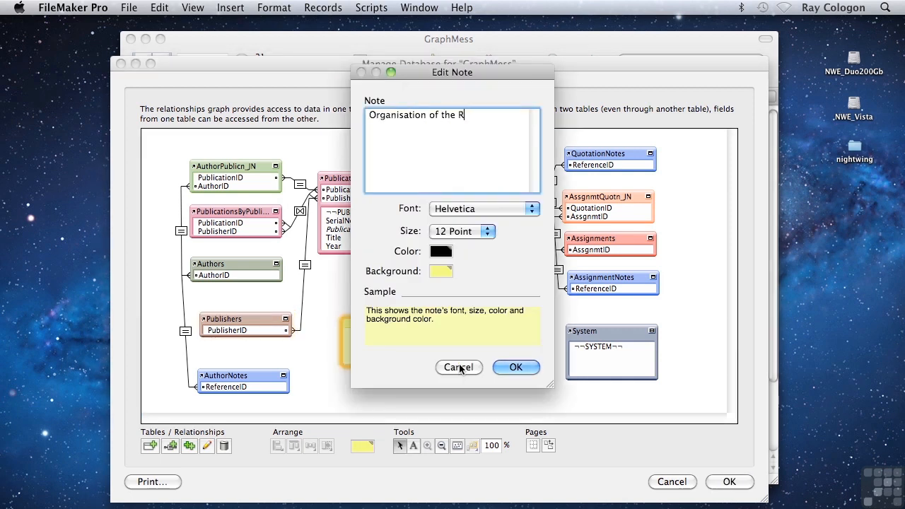
type("elationships Graph")
Set the note's font to Harrington and its background to gray, and confirm the note
left_click(485, 211)
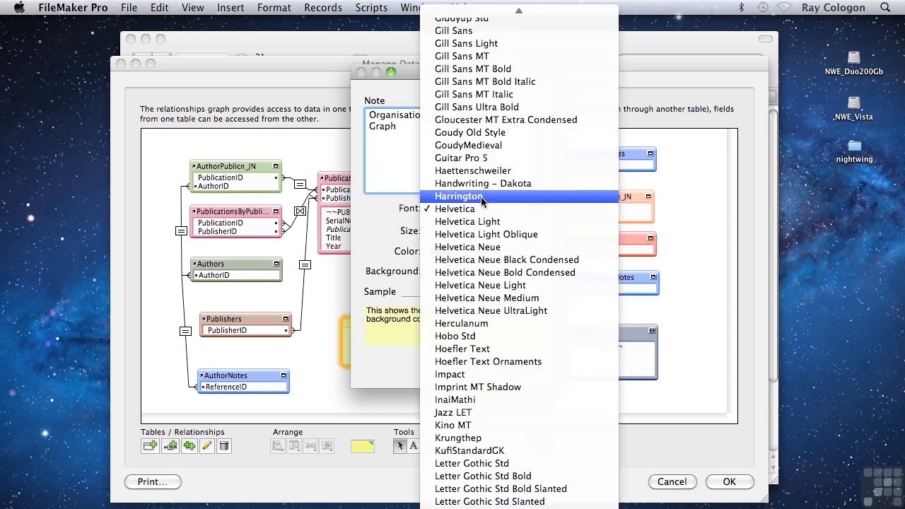
left_click(480, 196)
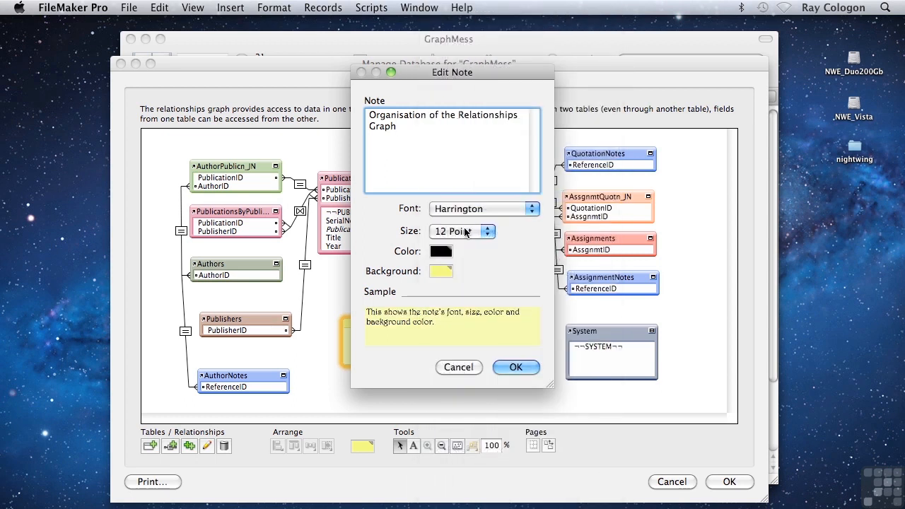
left_click(438, 272)
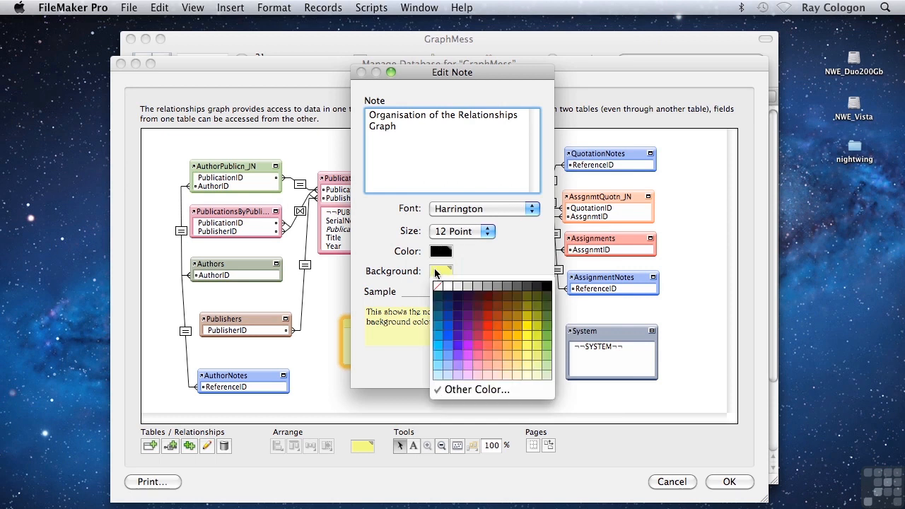
left_click(488, 286)
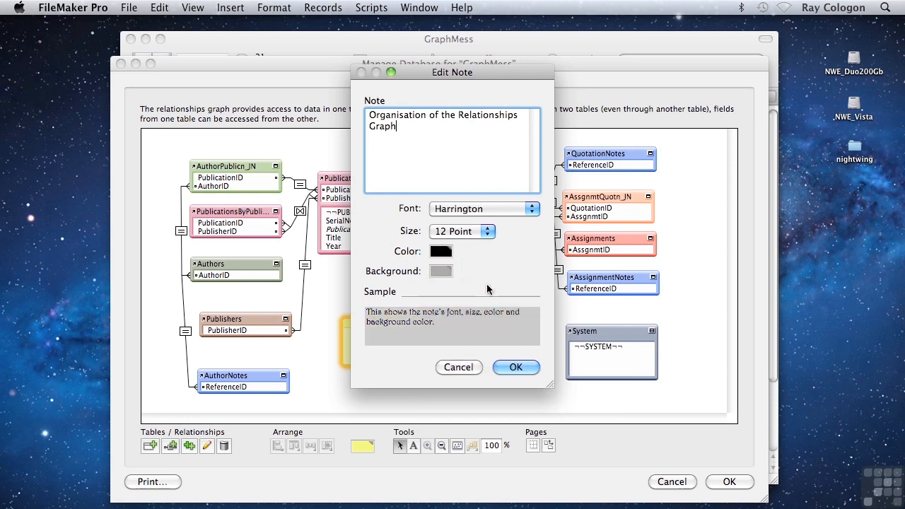
left_click(507, 368)
Move the note above the Publications occurrence and resize it into a wide, single-line heading ending above Quotations
left_click_drag(416, 322, 310, 139)
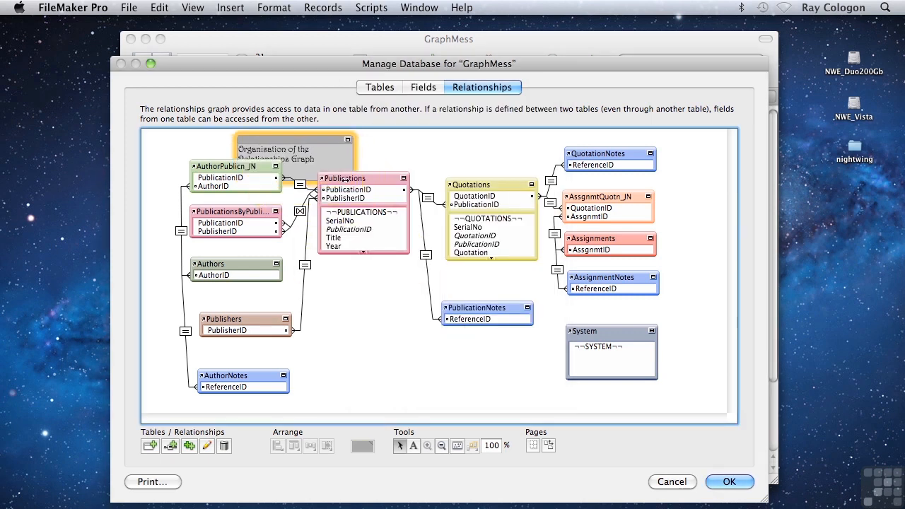
left_click_drag(353, 168, 517, 152)
left_click_drag(459, 180, 419, 154)
left_click(392, 313)
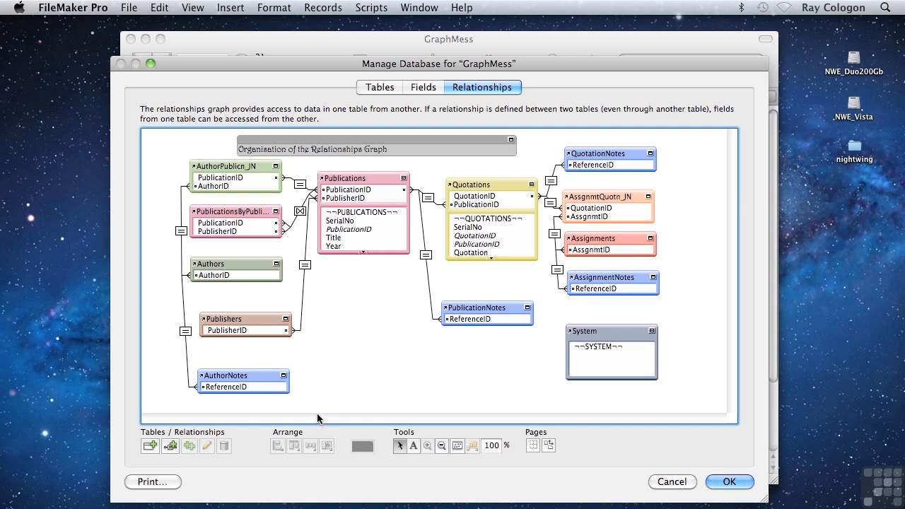
Align the left edges of the five table occurrences in the column from AuthorPublicn_JN down to AuthorNotes
left_click_drag(304, 403, 167, 155)
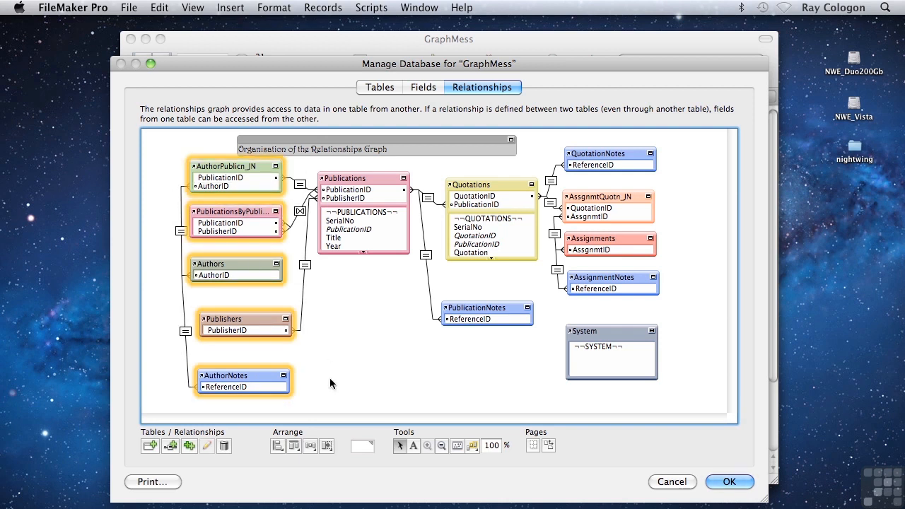
left_click(277, 446)
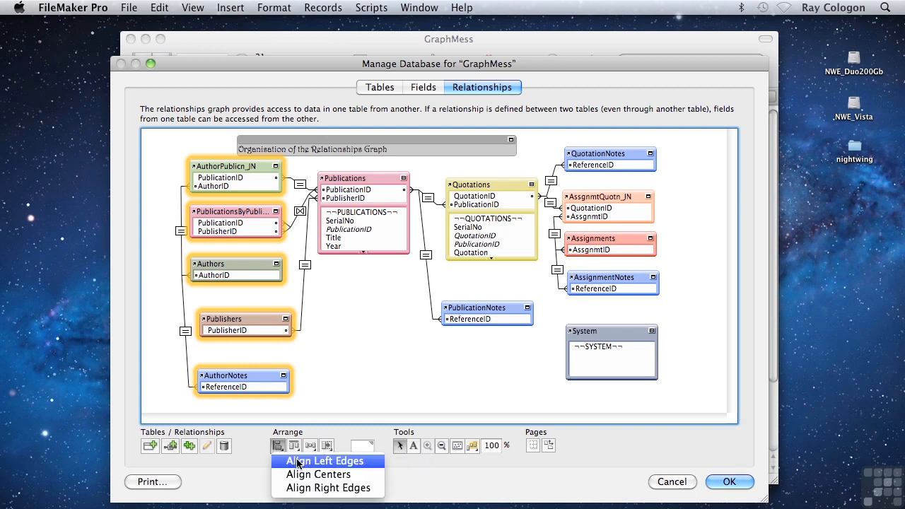
left_click(297, 461)
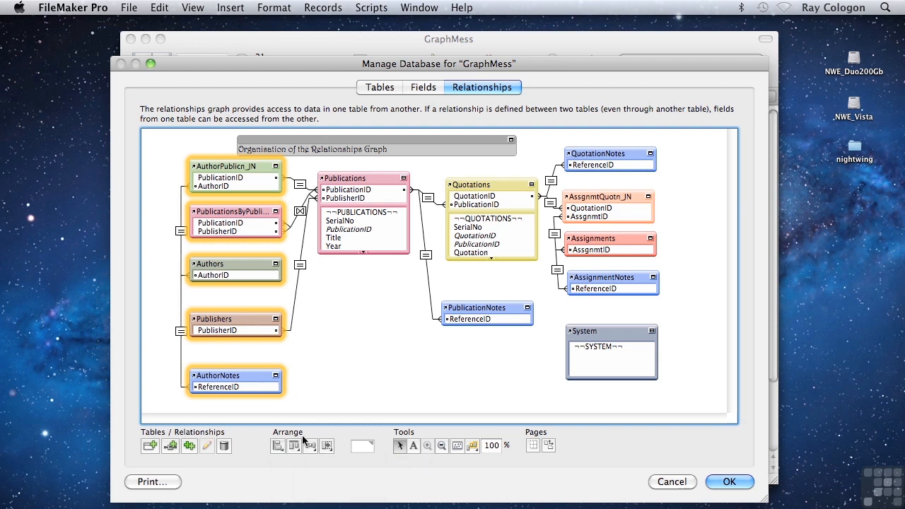
left_click(350, 319)
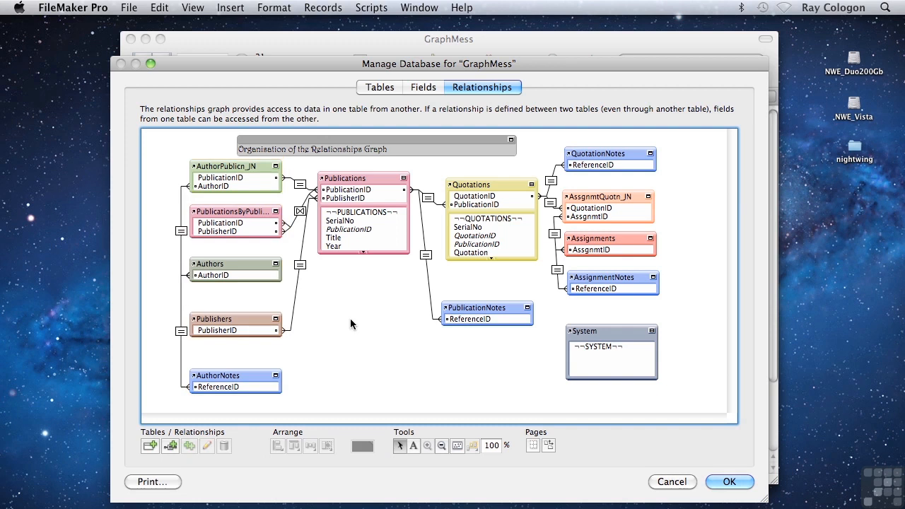
Distribute the AuthorPublicn_JN, Publications, Quotations and QuotationNotes occurrences horizontally
left_click(251, 172)
left_click(347, 180, "shift")
left_click(489, 186, "shift")
left_click(583, 155, "shift")
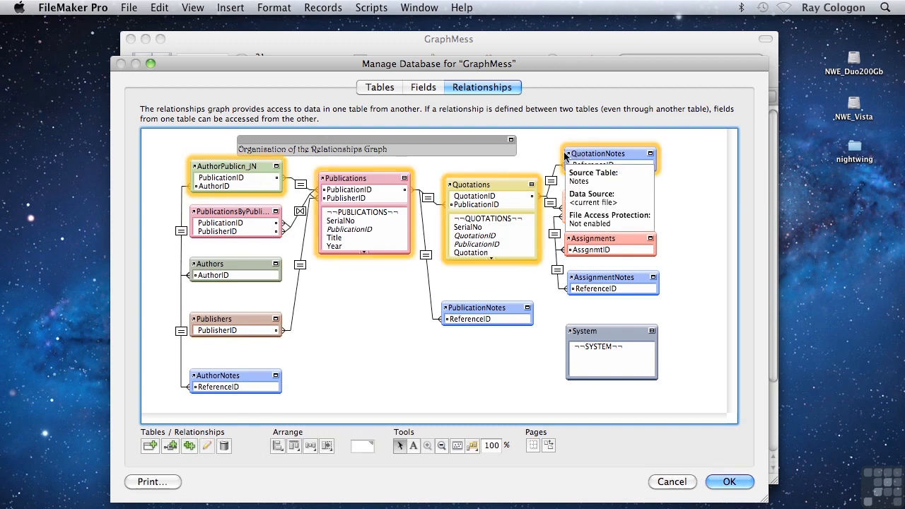
left_click(309, 445)
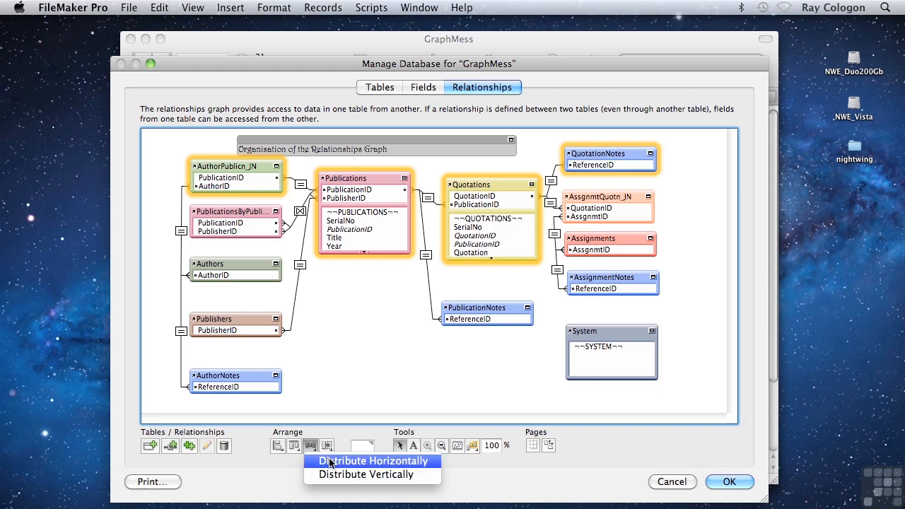
left_click(330, 461)
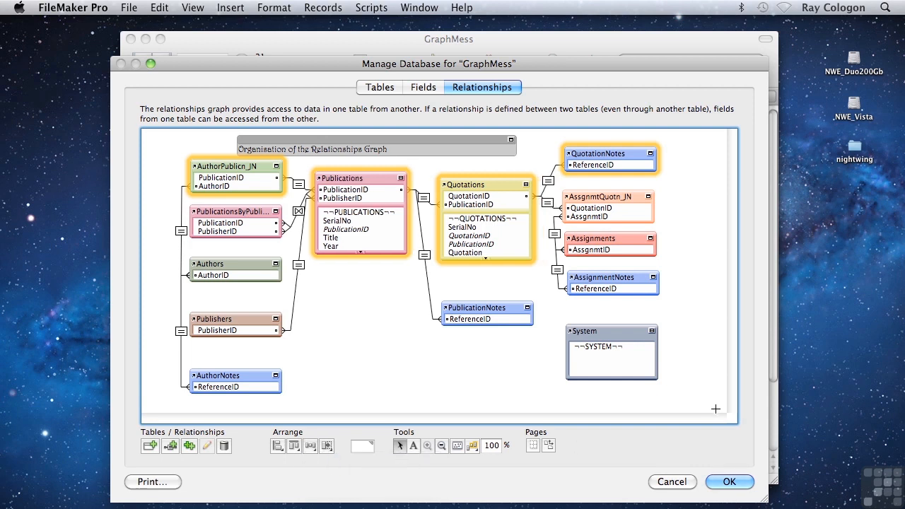
Align the left edges of the column from QuotationNotes down to System and distribute those occurrences vertically
left_click_drag(711, 405, 536, 134)
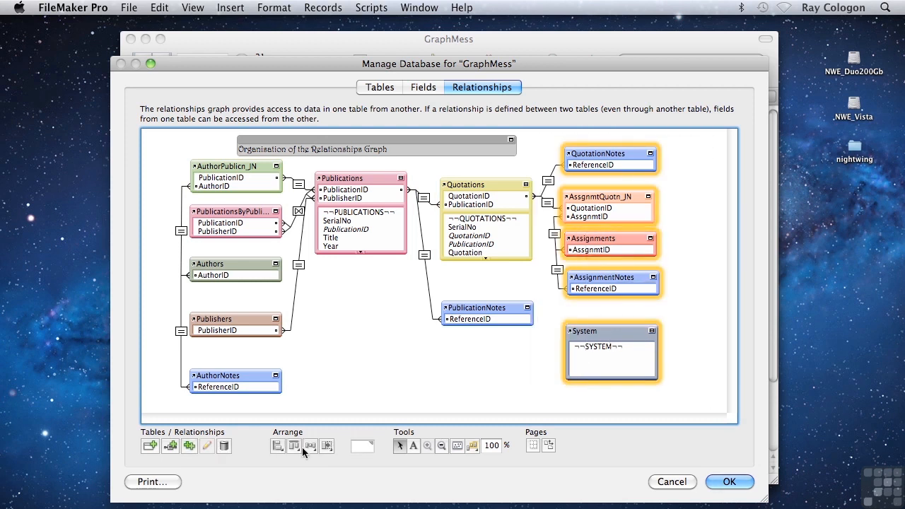
left_click(278, 452)
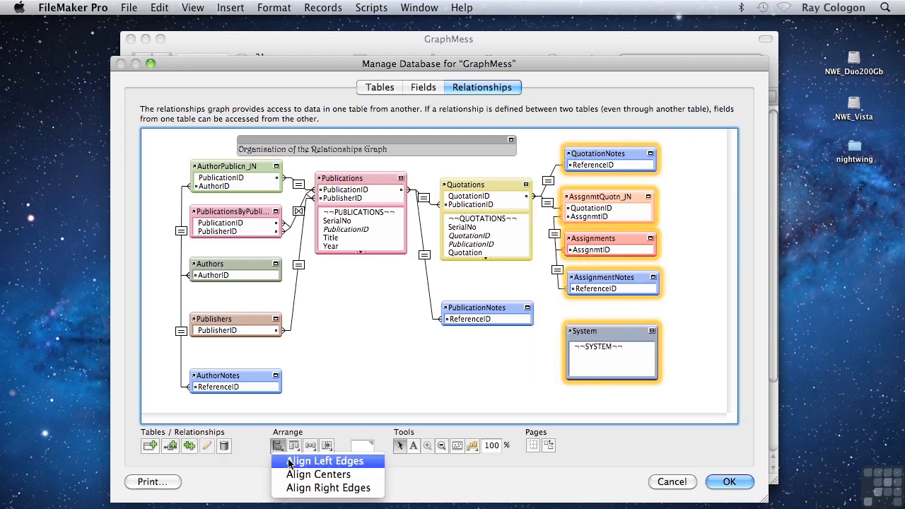
left_click(289, 461)
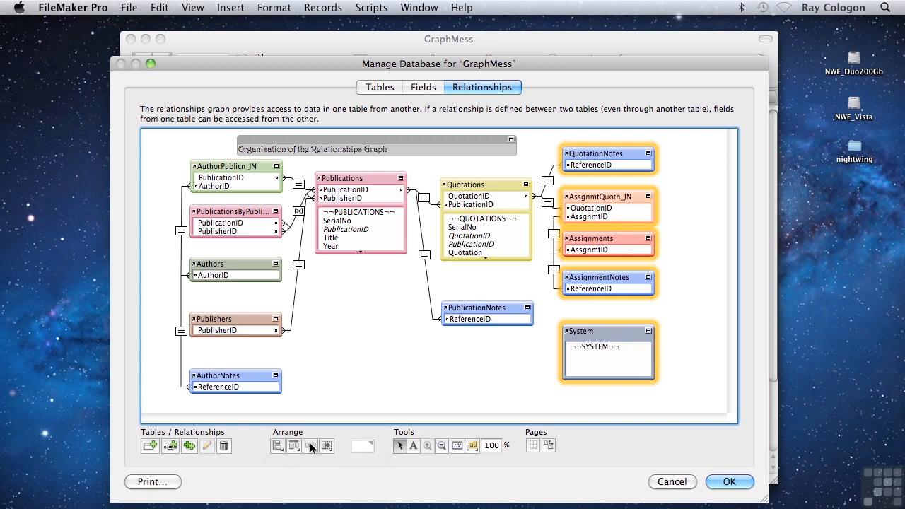
left_click(310, 446)
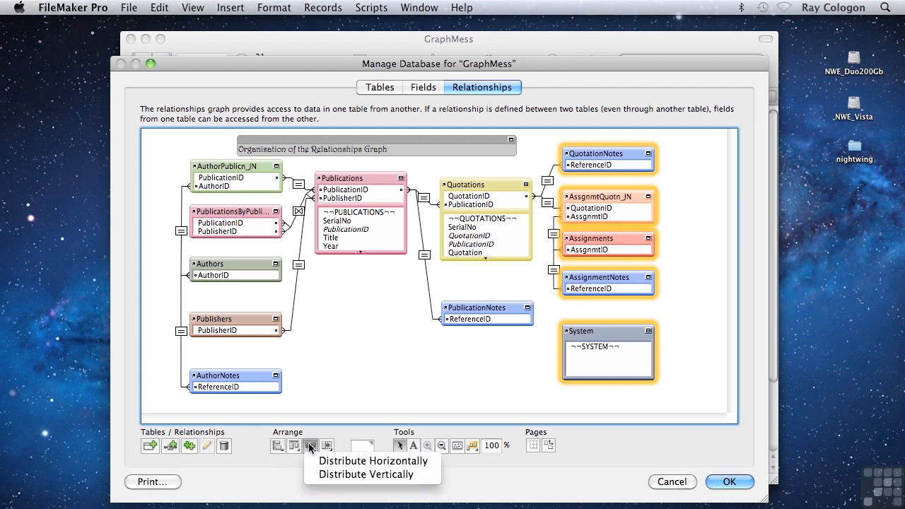
left_click(340, 473)
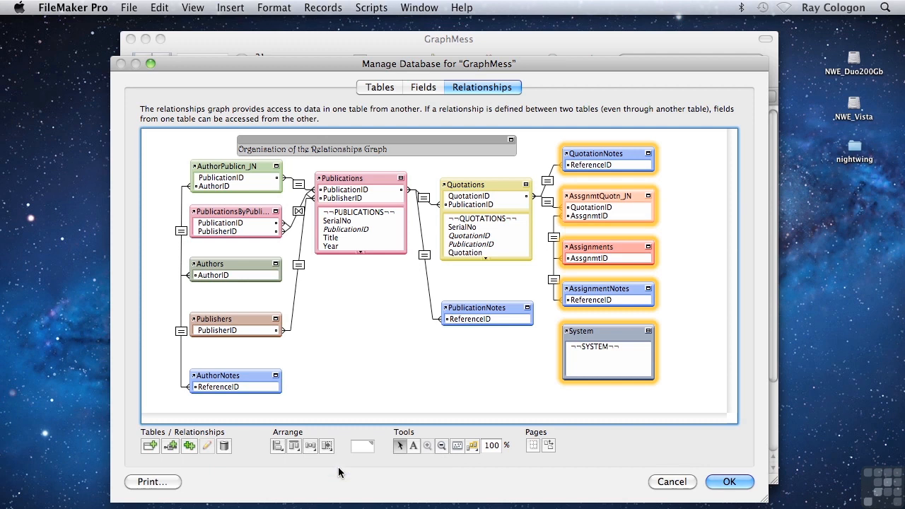
Distribute the column of table occurrences from AuthorPublicn_JN down to AuthorNotes vertically
left_click_drag(164, 152, 233, 400)
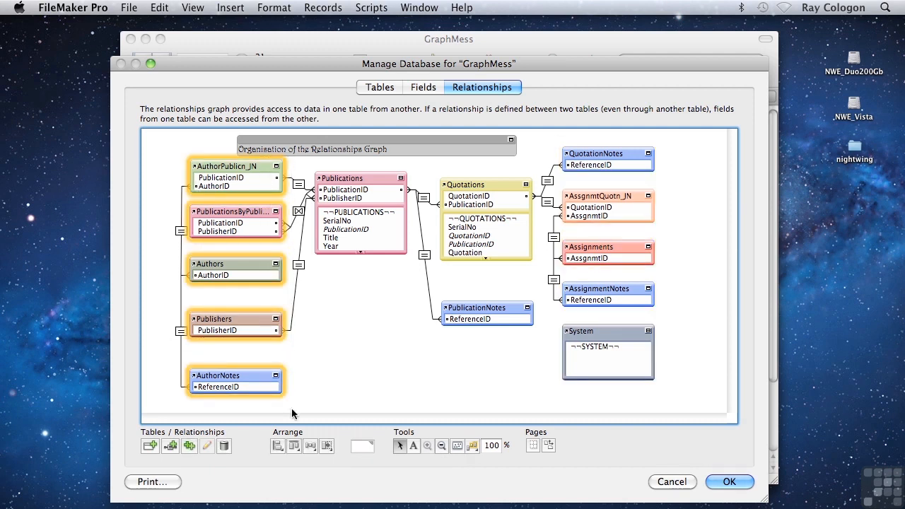
left_click(310, 446)
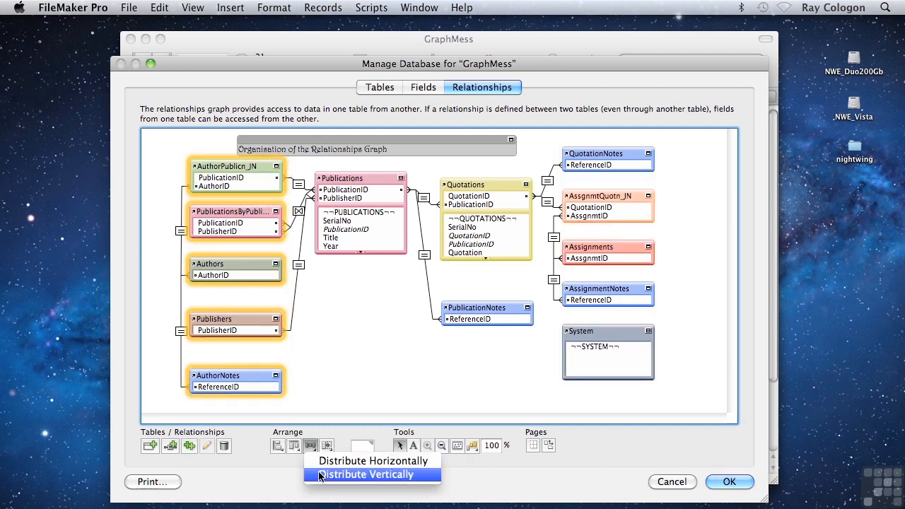
left_click(319, 474)
left_click(319, 400)
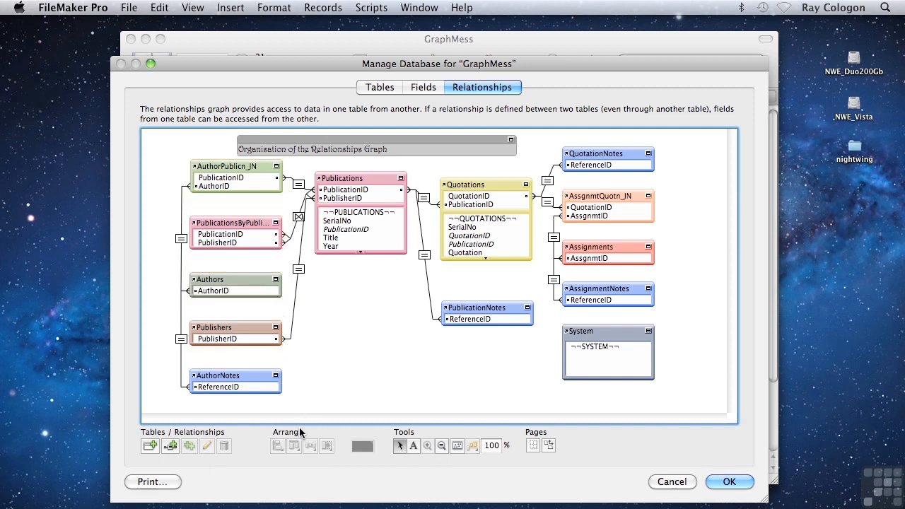
Select the table occurrences across the graph, review the available resize options, and clear the selection
left_click_drag(691, 392, 146, 148)
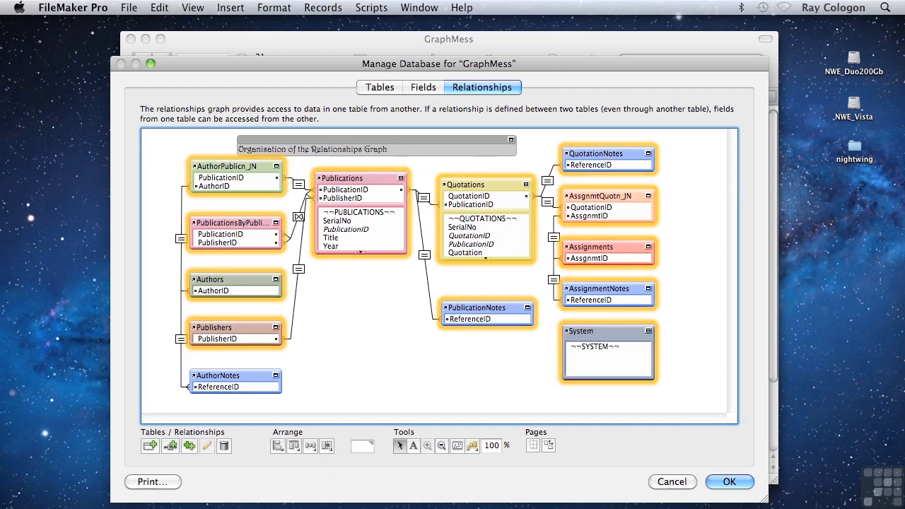
left_click(327, 447)
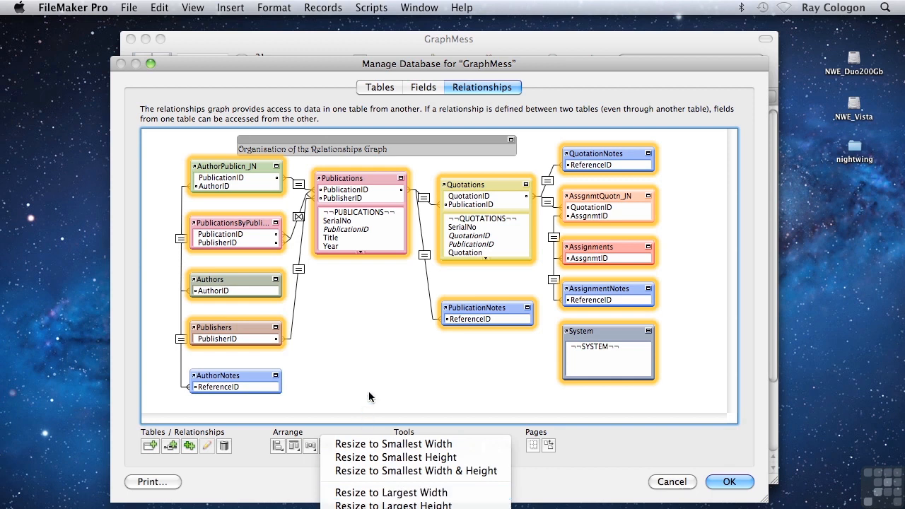
left_click(373, 368)
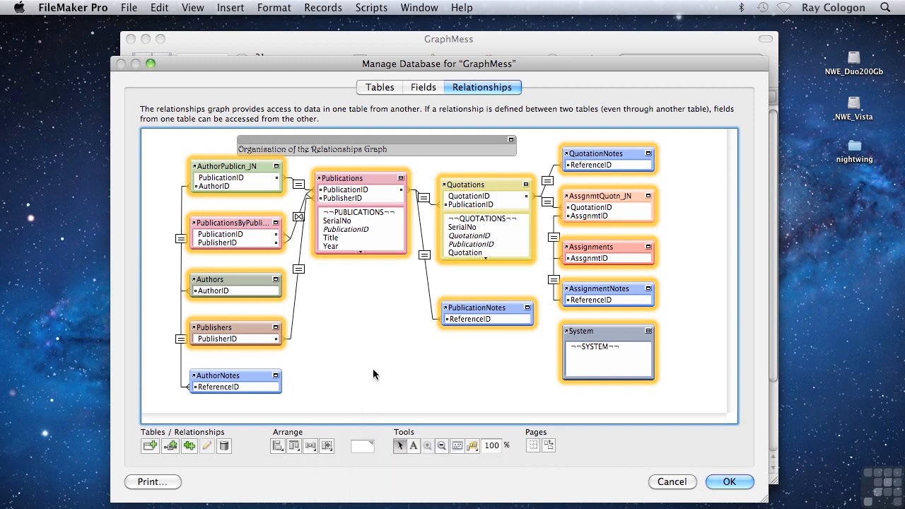
left_click(373, 368)
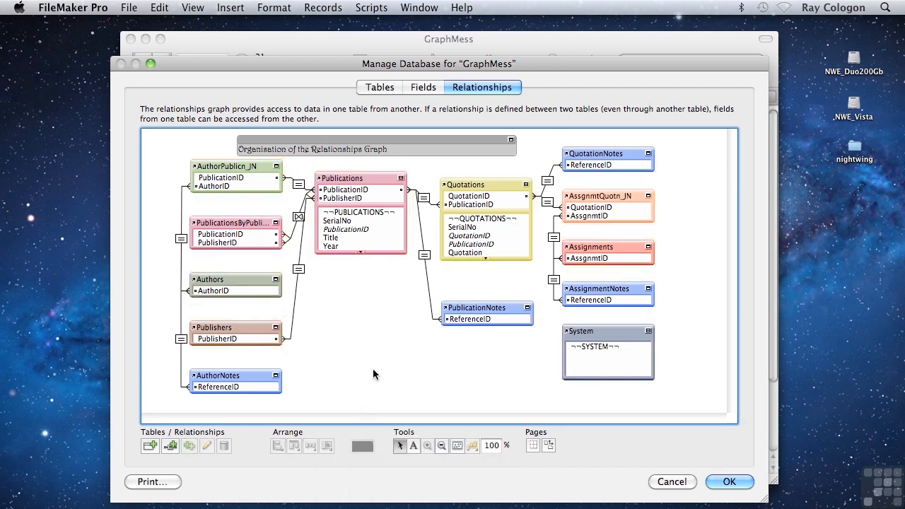